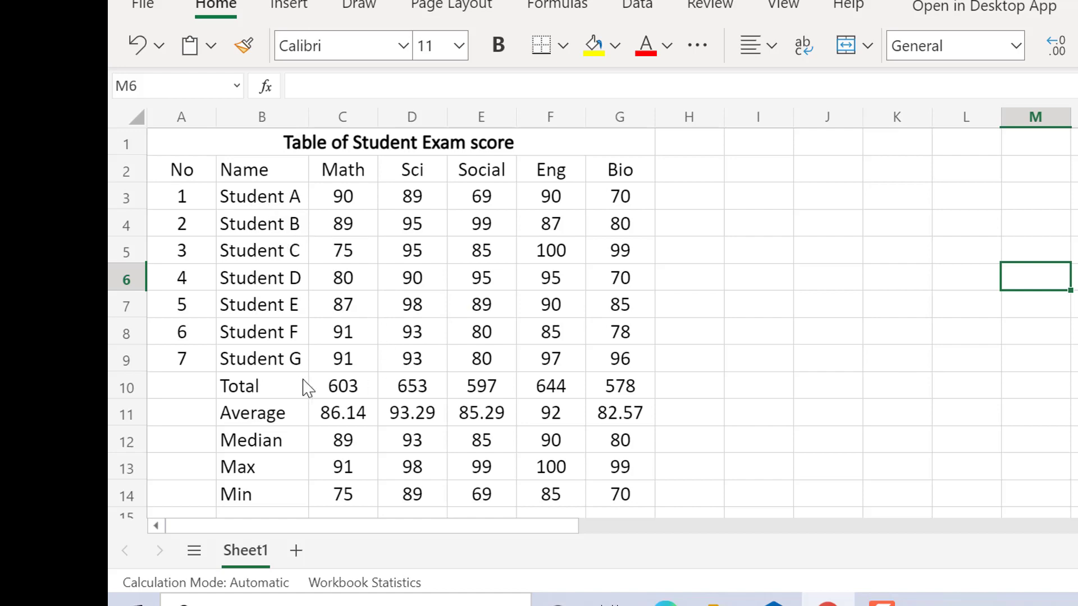
# Step: Copy the score table A1:G14 and paste it onto a new Sheet2
pyautogui.click(275, 391)
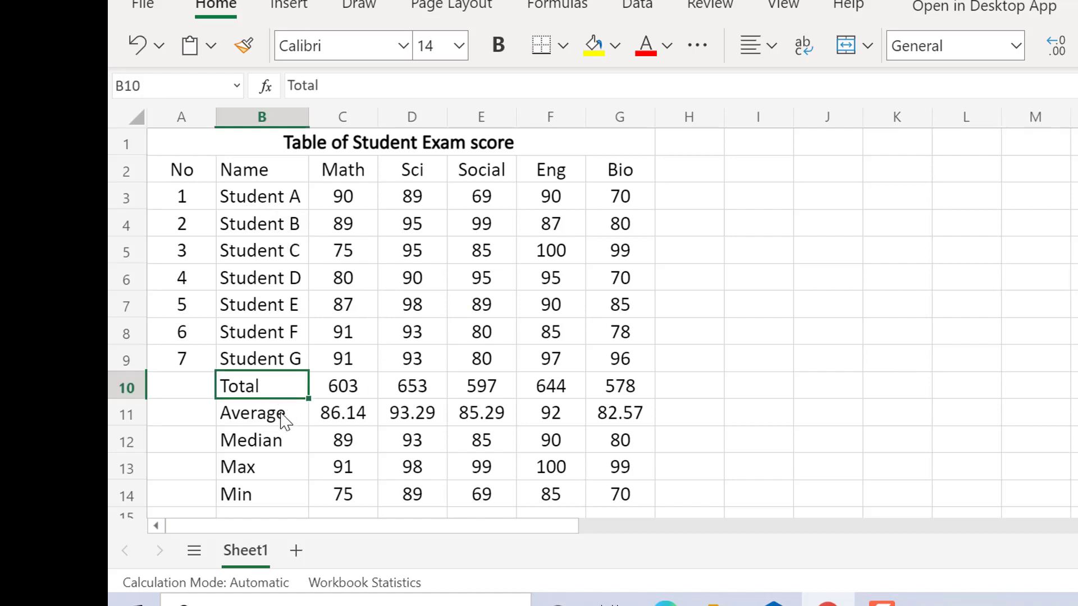
pyautogui.click(280, 414)
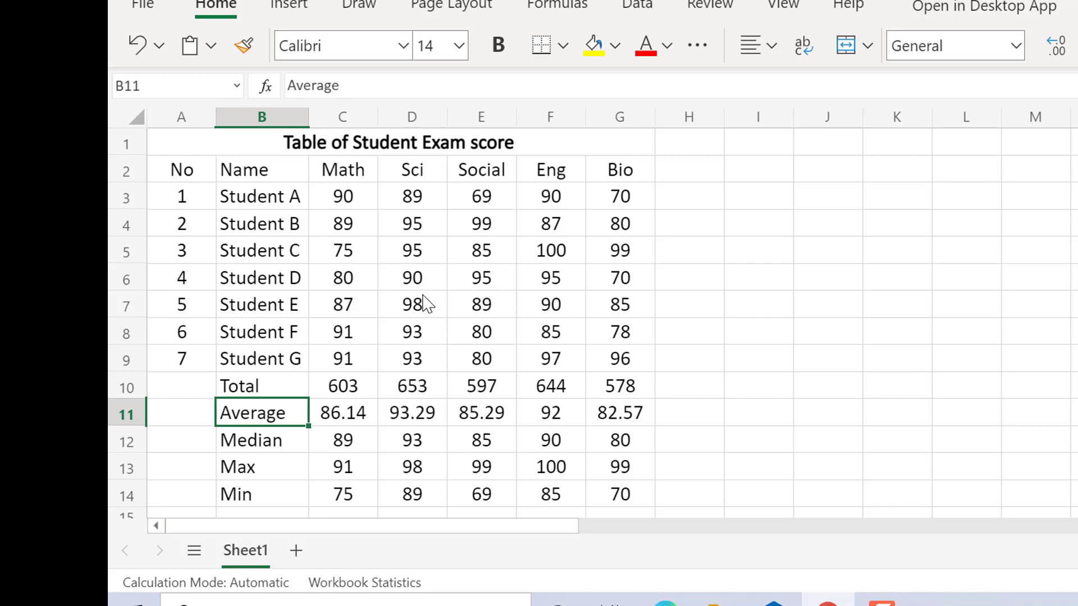
pyautogui.click(279, 144)
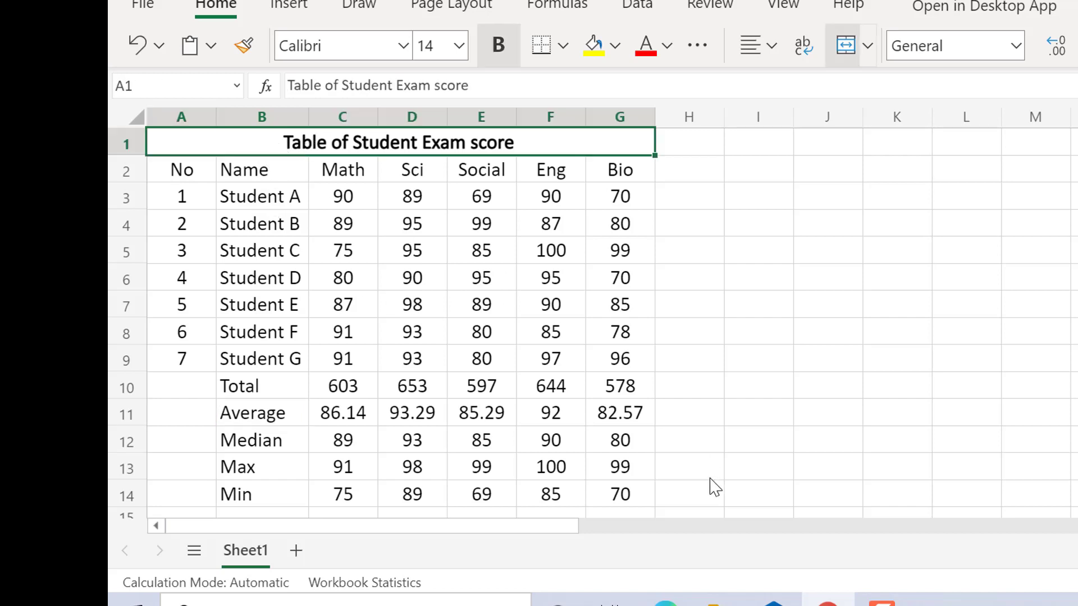
pyautogui.keyDown('shift'); pyautogui.click(620, 499); pyautogui.keyUp('shift')
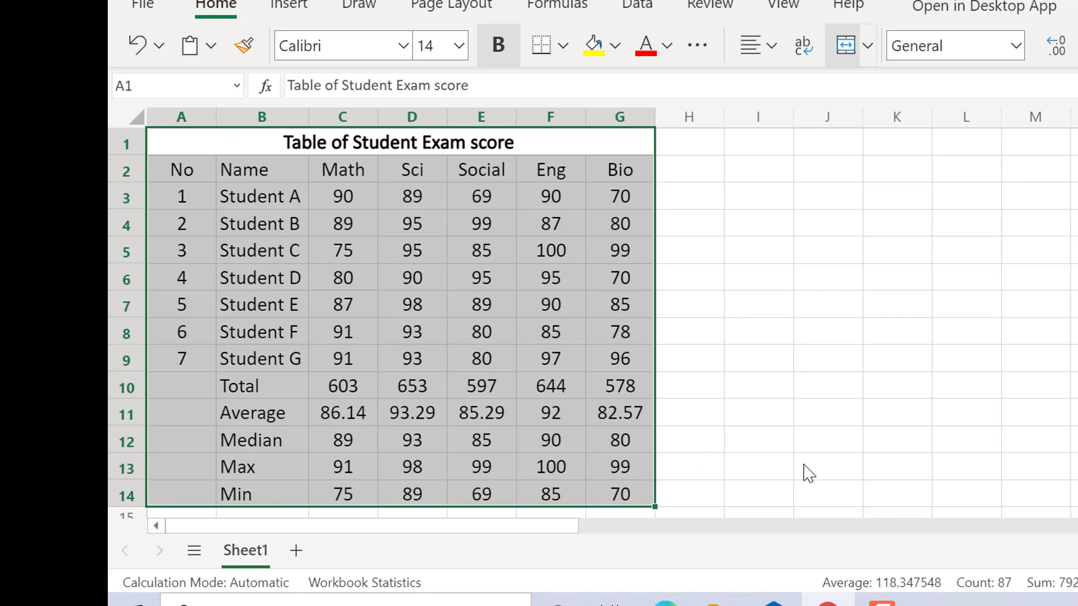
pyautogui.hotkey('ctrl', 'c')
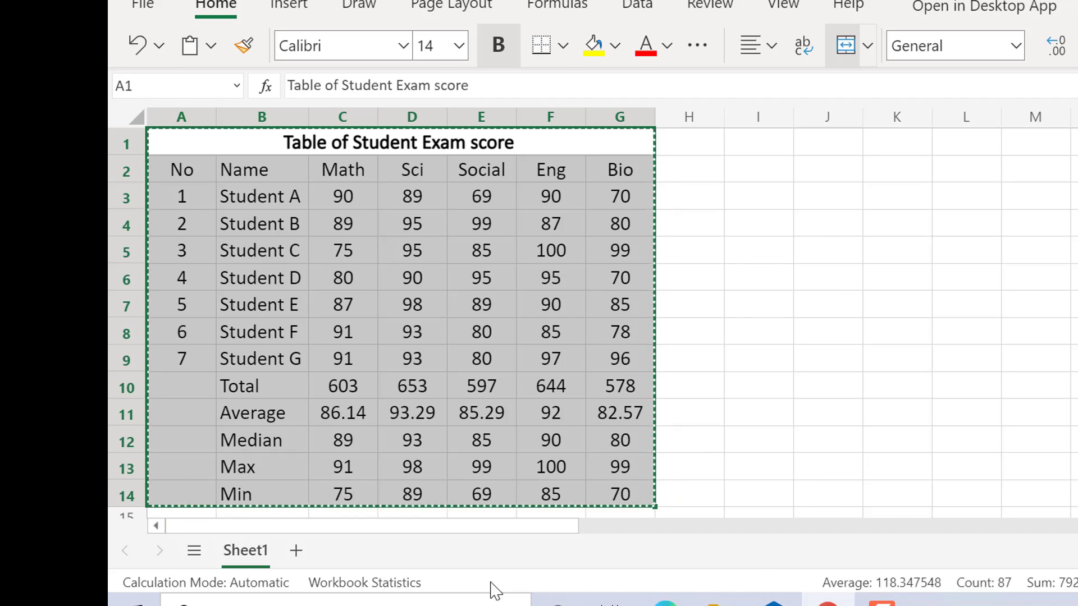
pyautogui.click(296, 551)
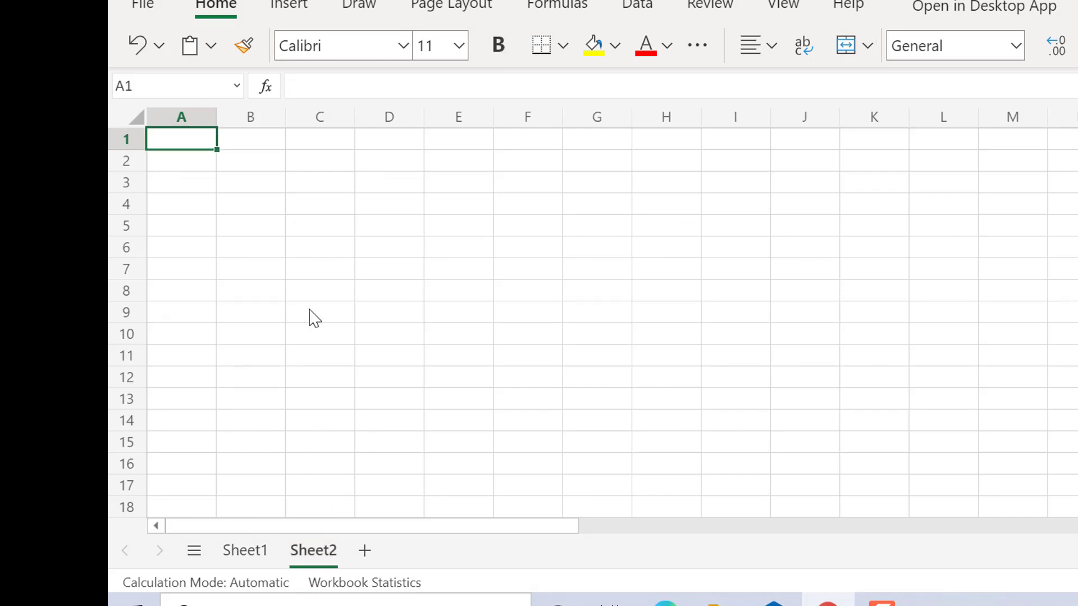
pyautogui.hotkey('ctrl', 'v')
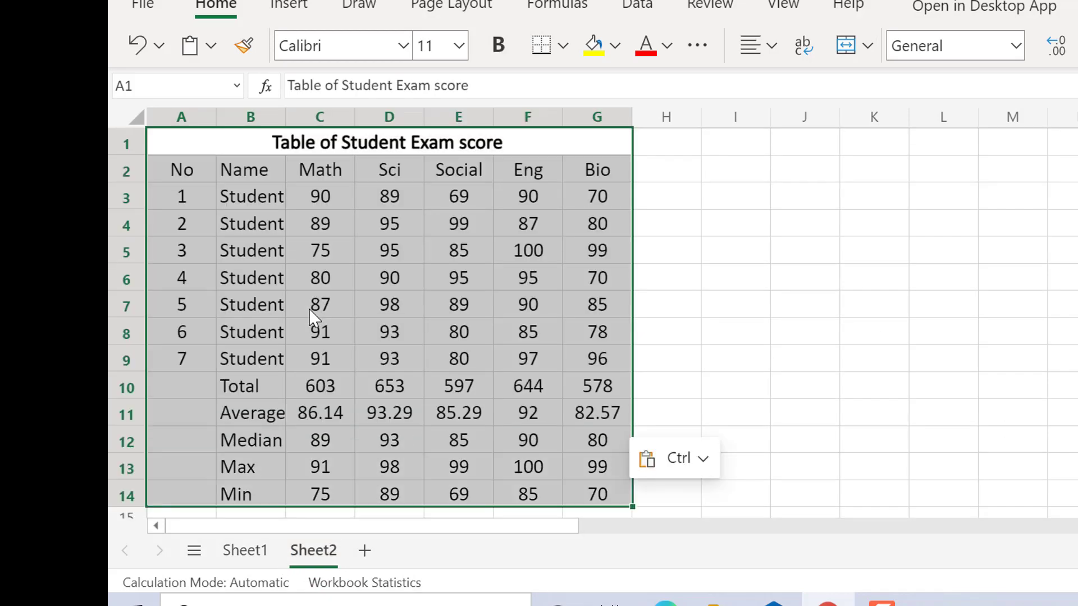
# Step: Clear the Total-to-Min result cells C10:G14 on Sheet2
pyautogui.click(966, 257)
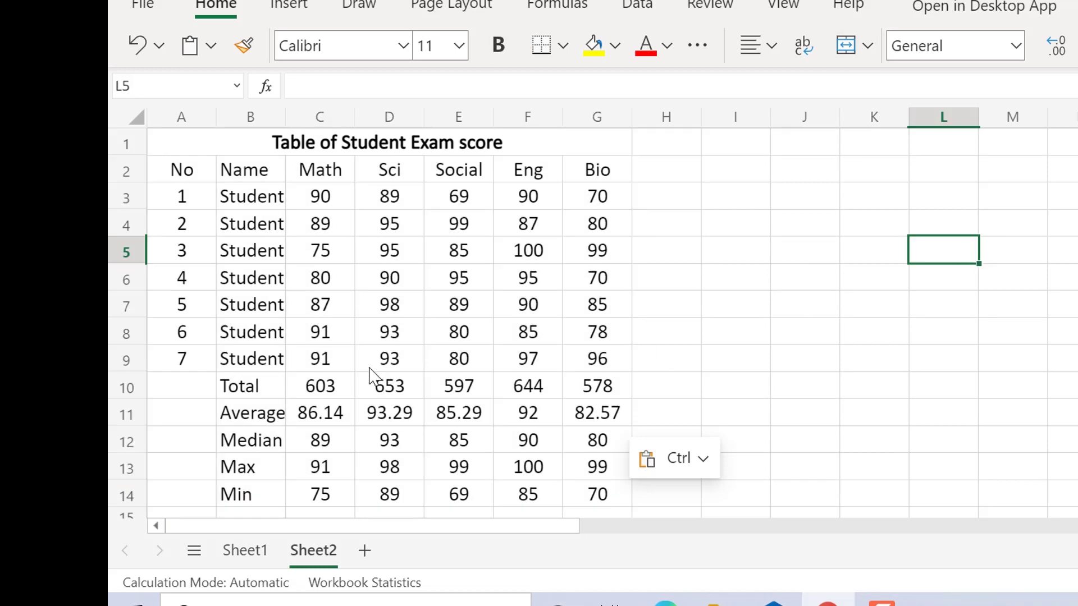
pyautogui.moveTo(330, 390)
pyautogui.mouseDown()
pyautogui.moveTo(621, 396)
pyautogui.moveTo(609, 486)
pyautogui.mouseUp()
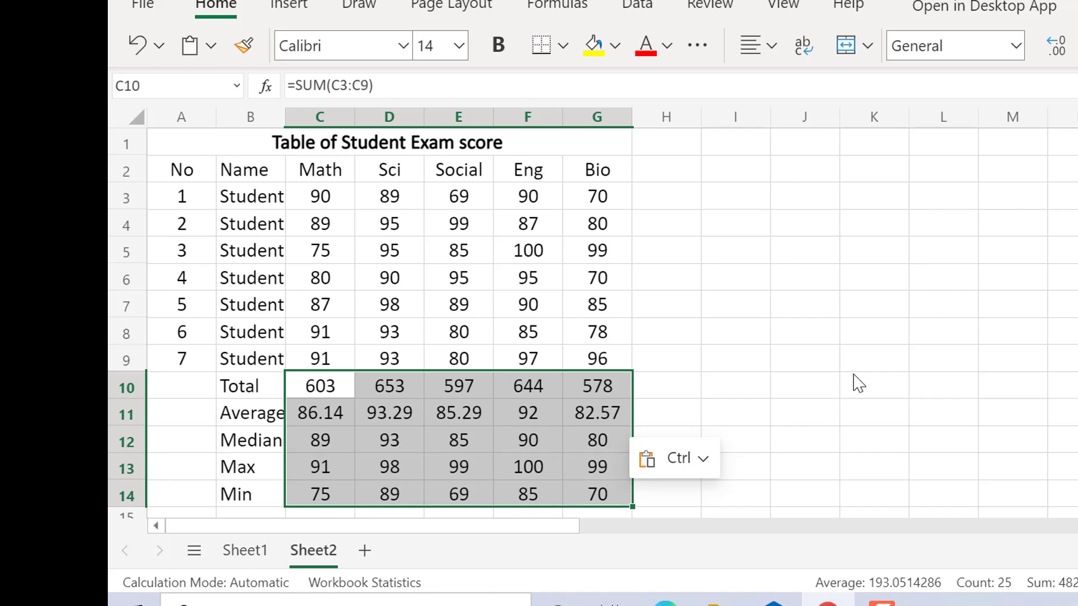
pyautogui.press('Delete')
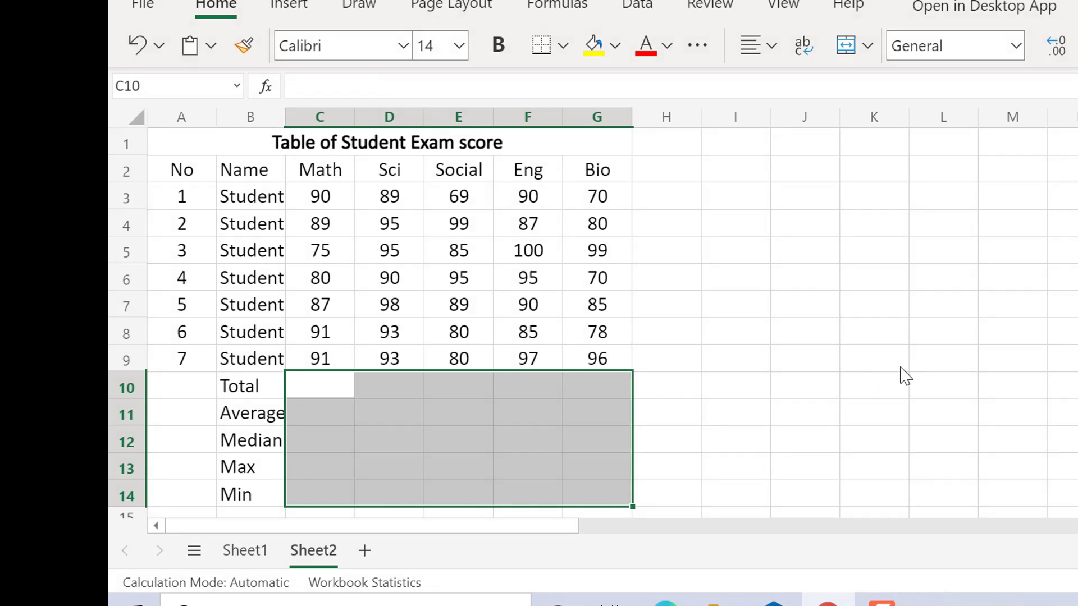
# Step: Enter =SUM(C3:C9) in the Math Total cell C10, giving 603
pyautogui.click(900, 368)
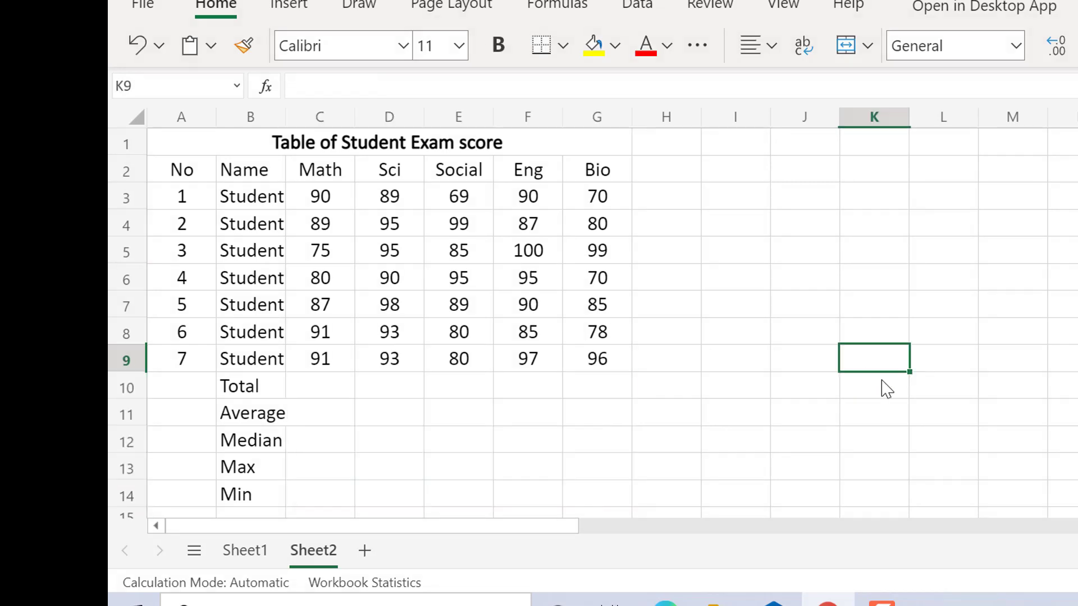
pyautogui.click(334, 393)
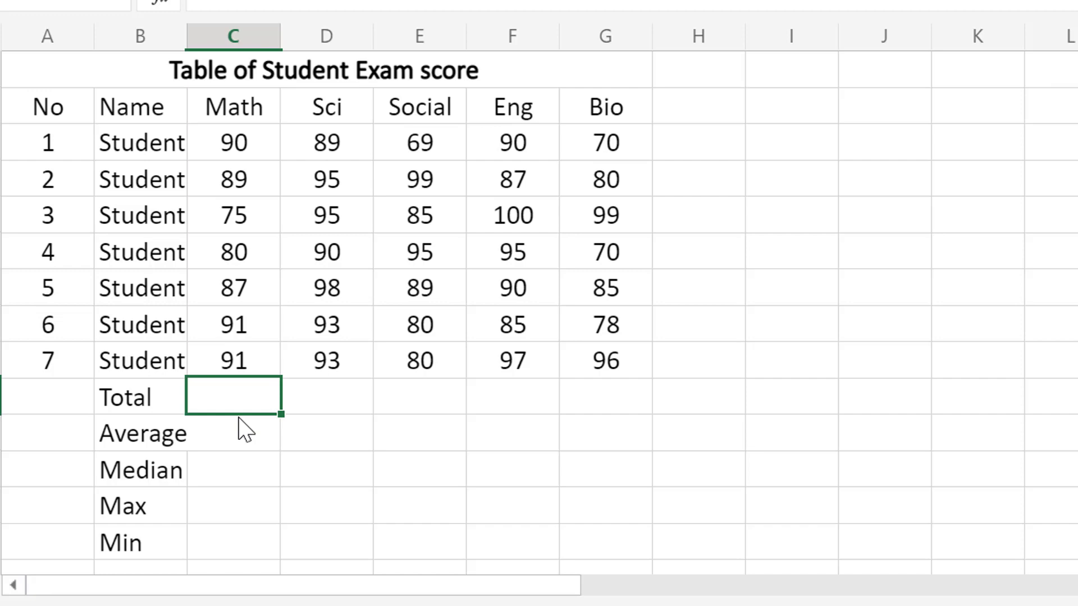
pyautogui.write('=')
pyautogui.write('S')
pyautogui.write('UM')
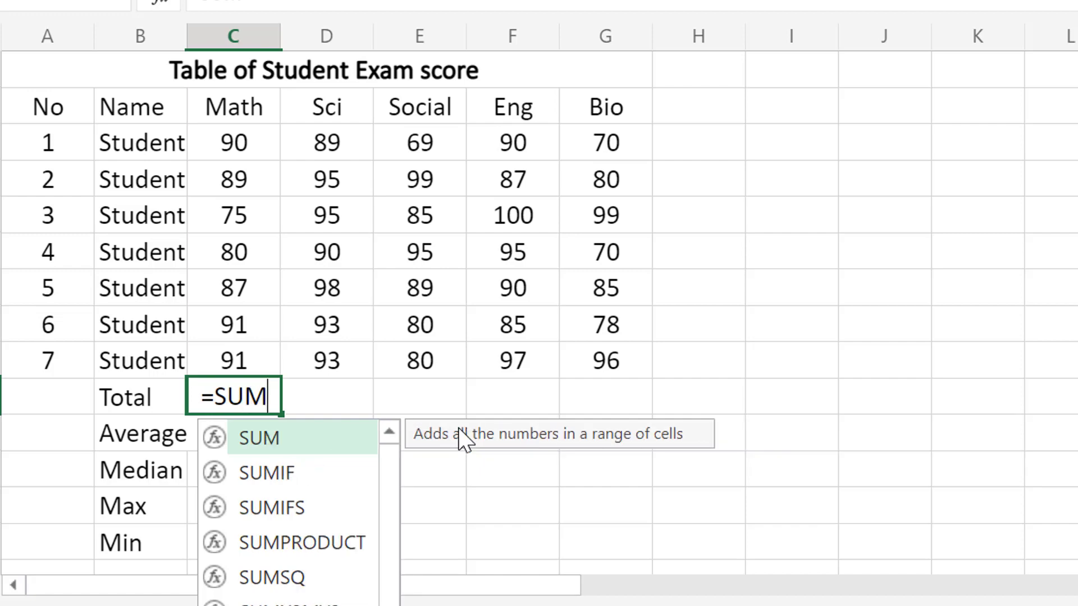
pyautogui.doubleClick(291, 438)
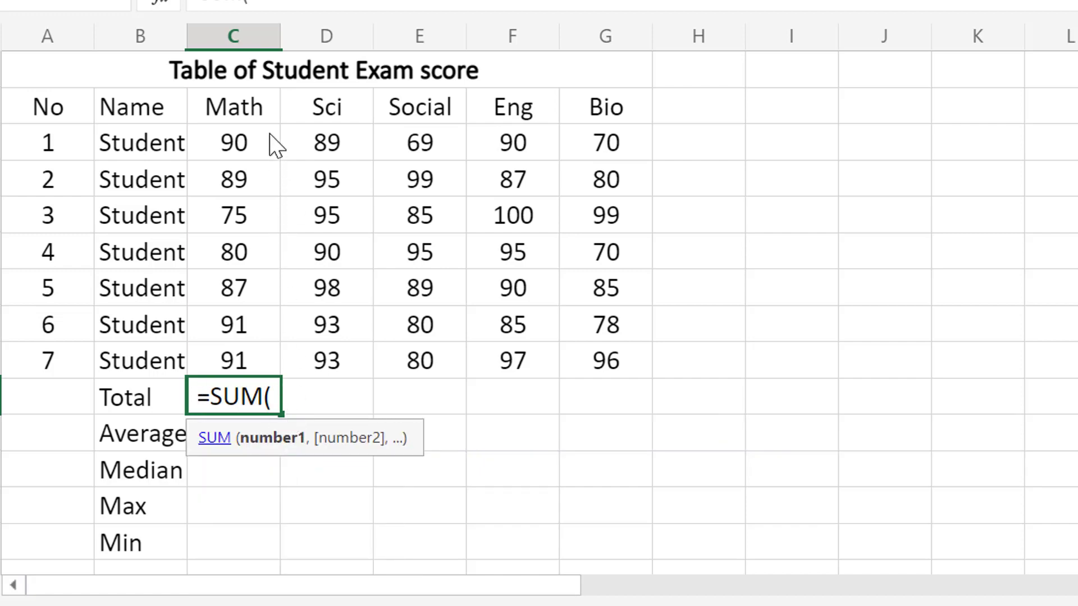
pyautogui.click(233, 151)
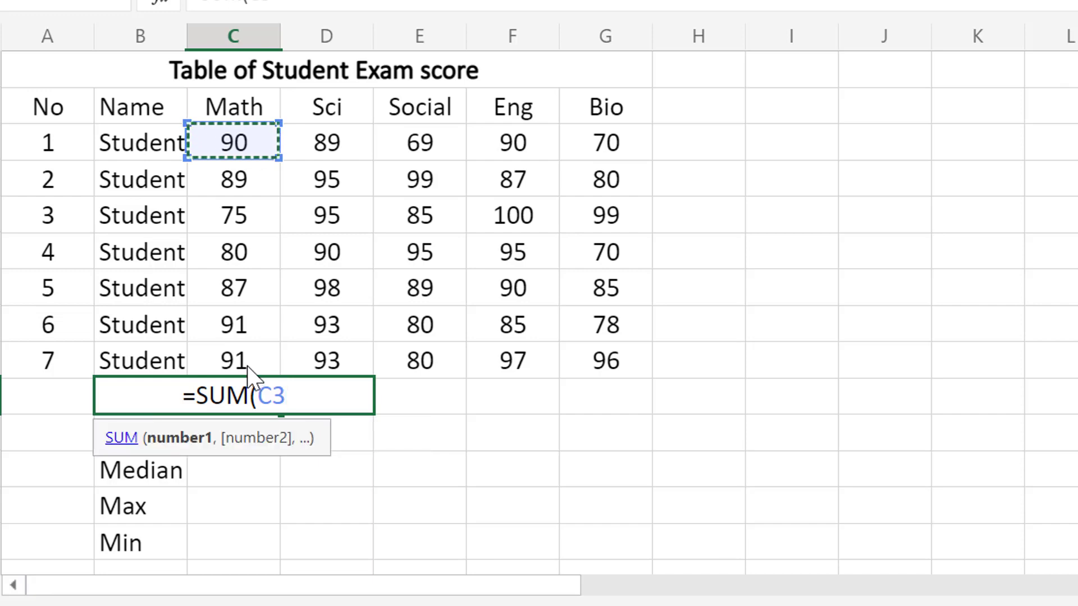
pyautogui.keyDown('shift'); pyautogui.click(247, 362); pyautogui.keyUp('shift')
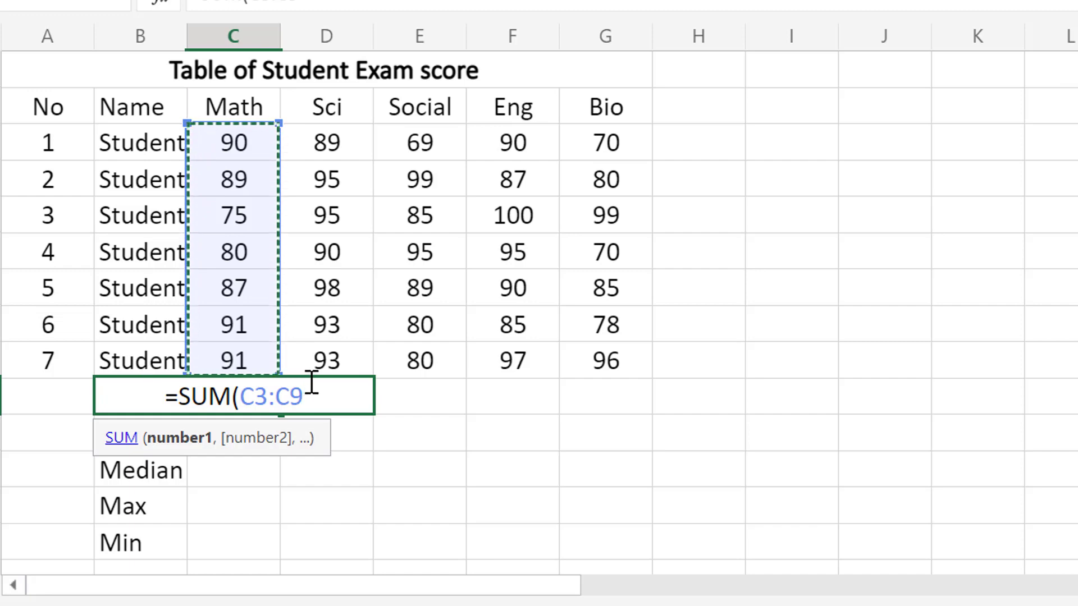
pyautogui.press('Return')
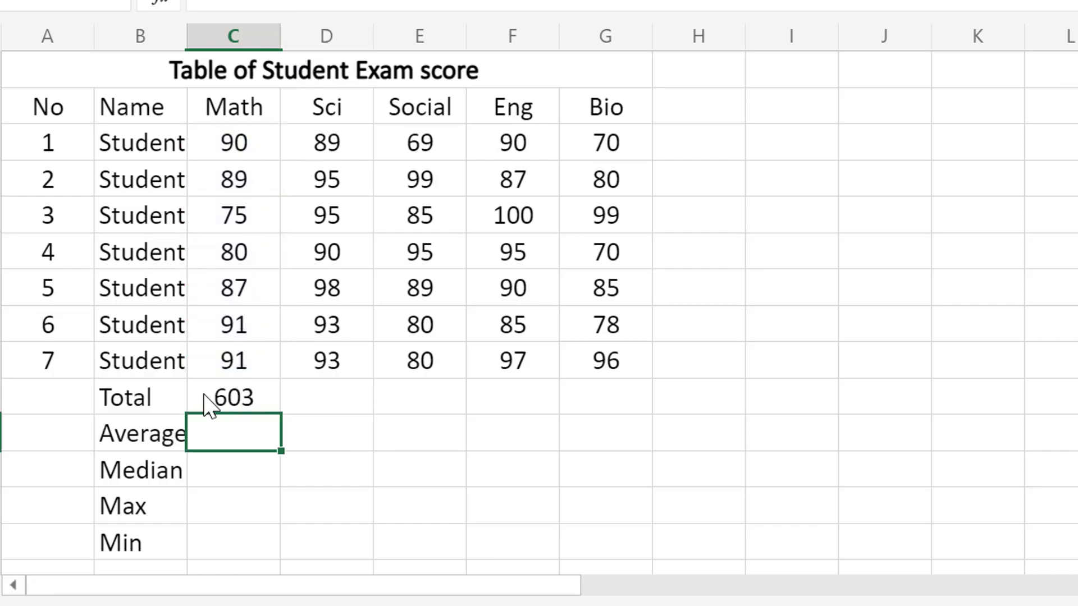
# Step: Fill the C10 SUM formula across to G10 for totals 653, 597, 644 and 578
pyautogui.click(235, 397)
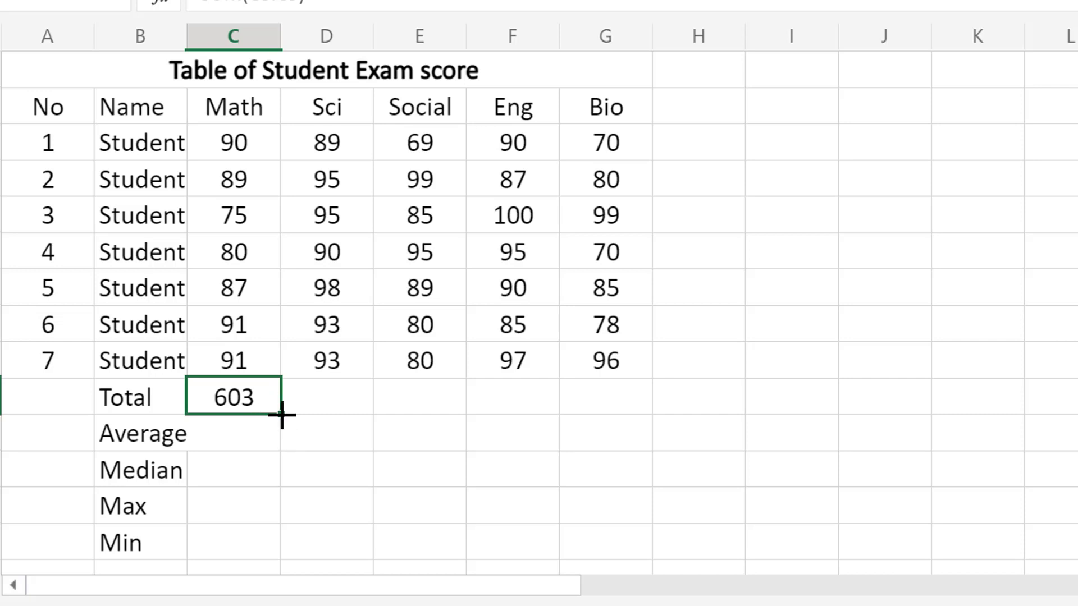
pyautogui.moveTo(281, 415); pyautogui.dragTo(608, 404)
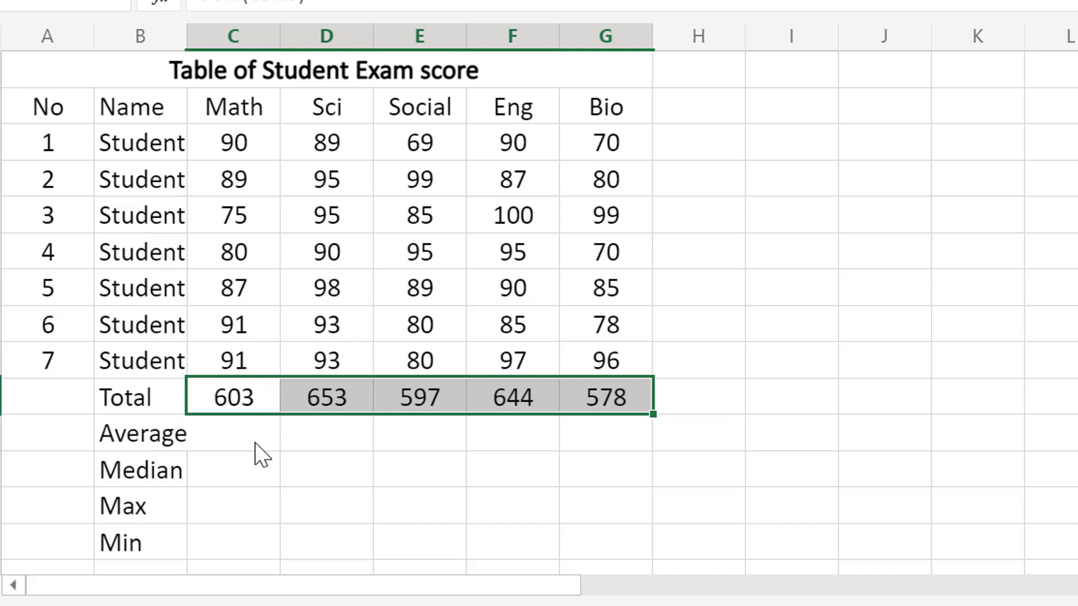
pyautogui.click(235, 449)
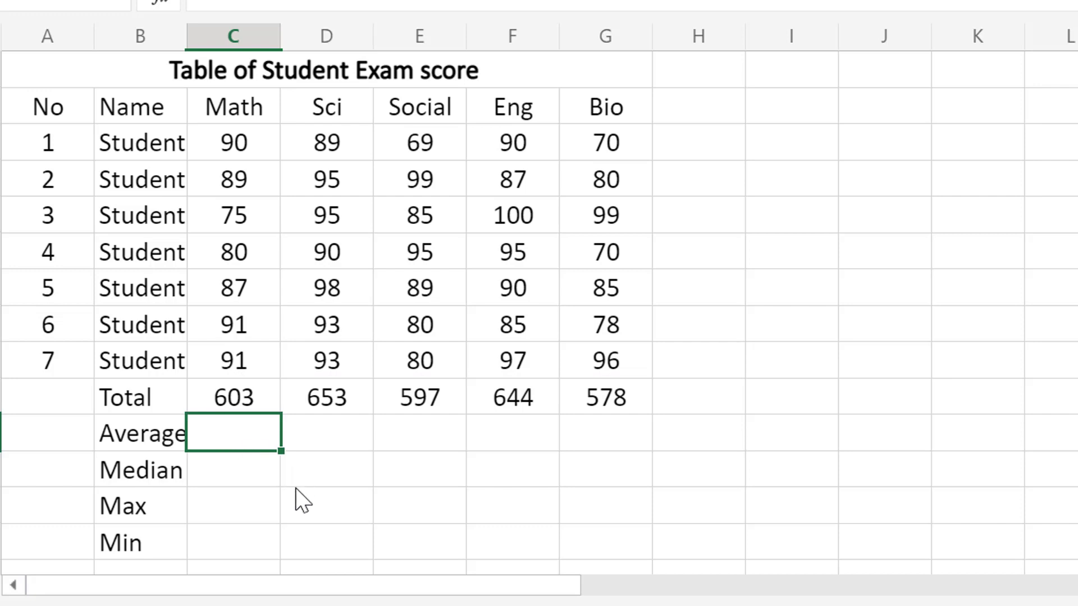
# Step: Enter =AVERAGE(C3:C9) in the Math Average cell, giving 86.14
pyautogui.write('=')
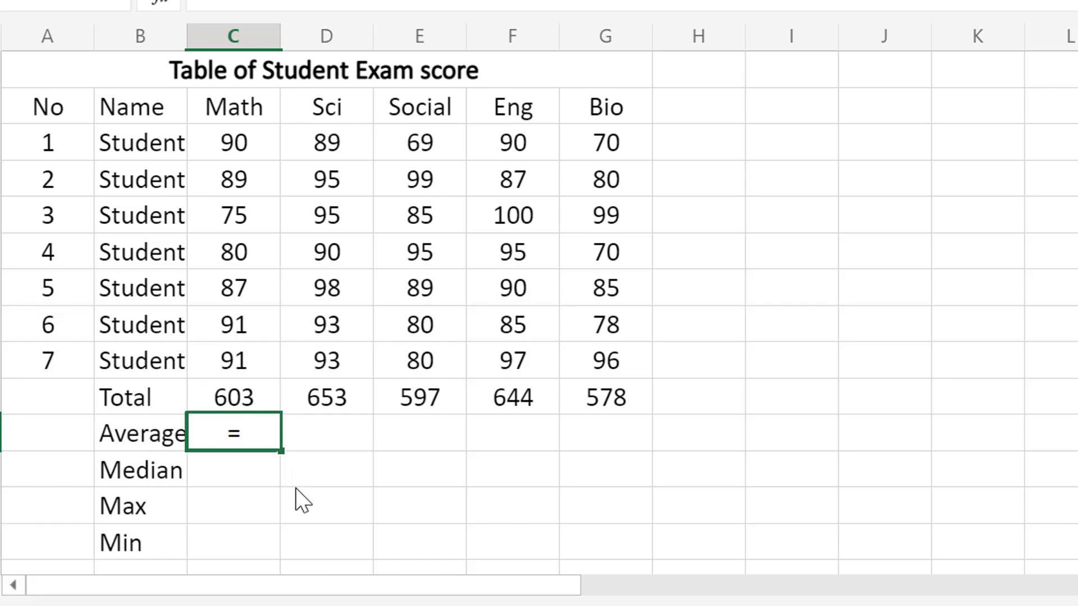
pyautogui.write('A')
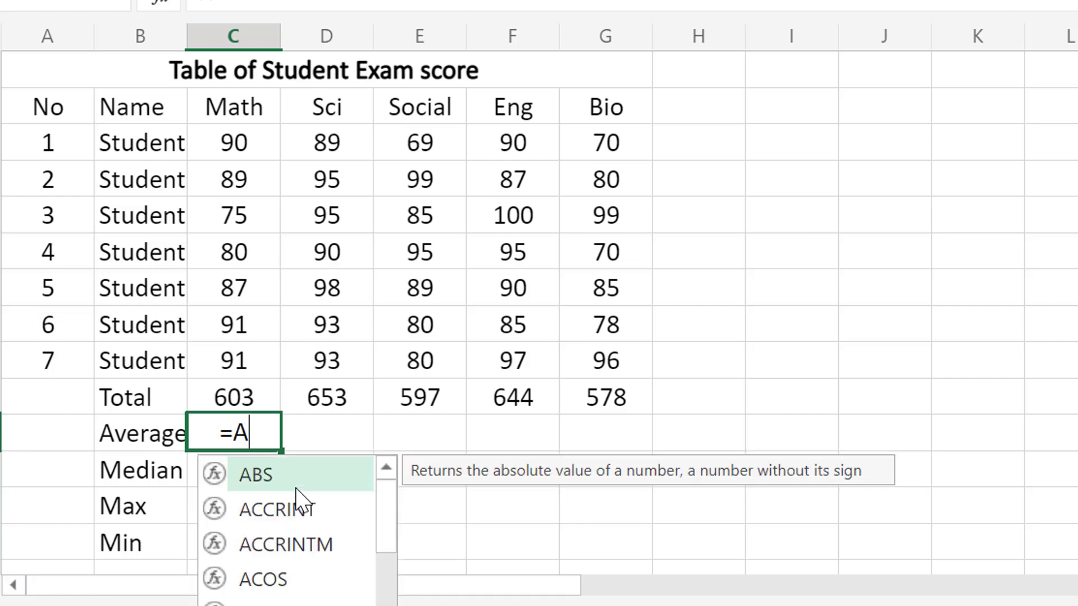
pyautogui.write('VE')
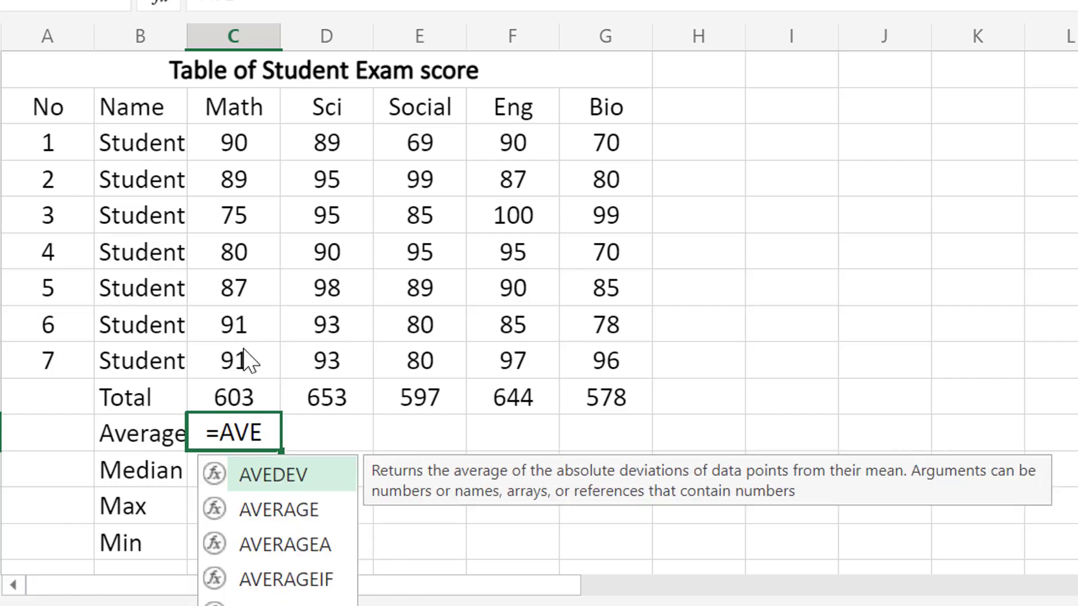
pyautogui.doubleClick(301, 513)
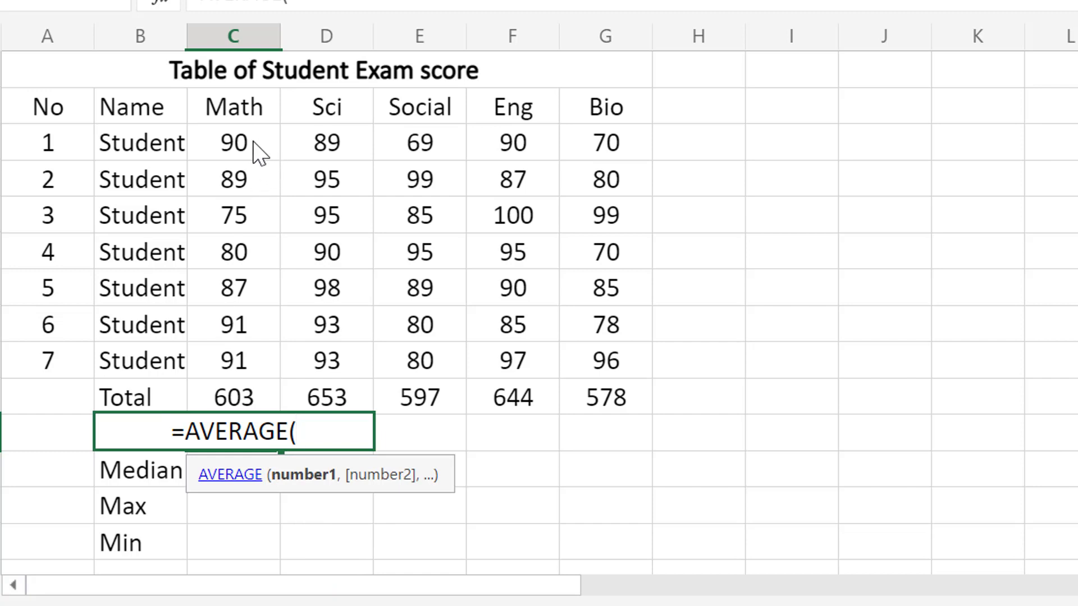
pyautogui.click(259, 155)
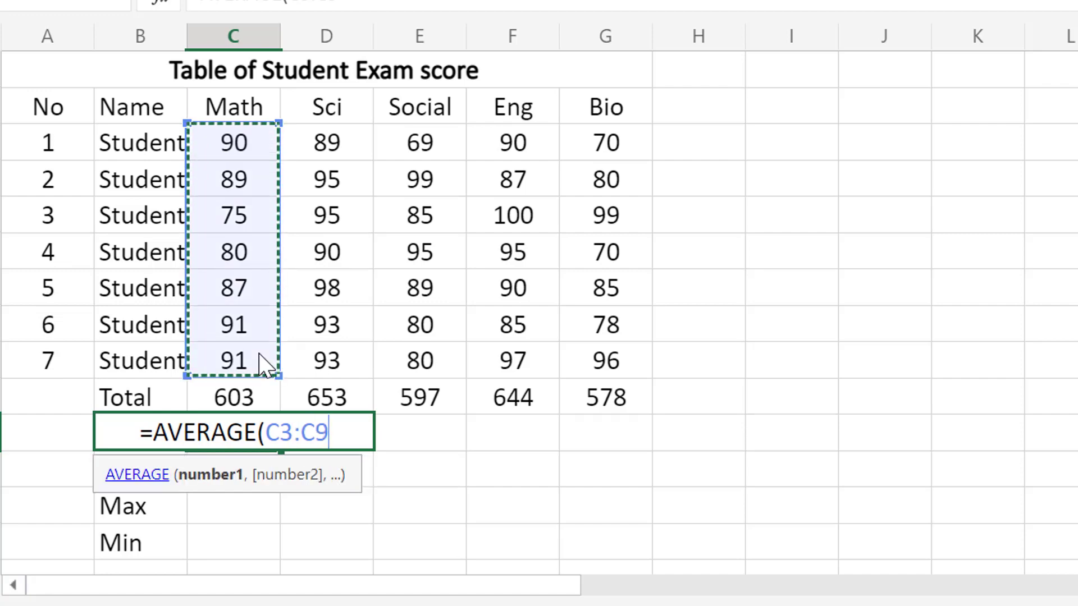
pyautogui.press('Return')
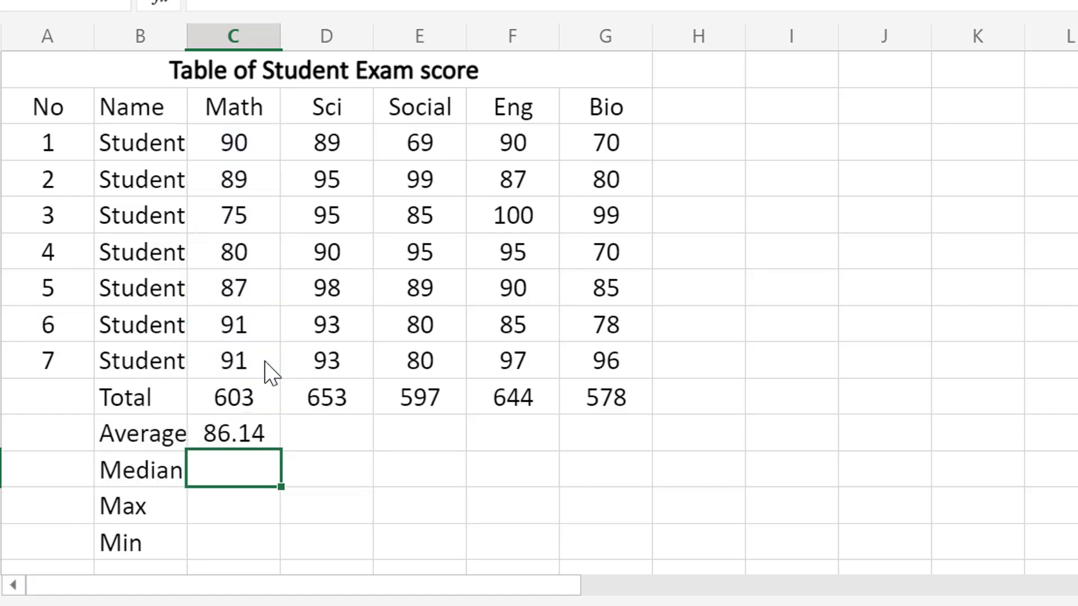
# Step: Widen the Name column and fill the Average formula across to Bio (82.57)
pyautogui.moveTo(188, 36); pyautogui.dragTo(233, 44)
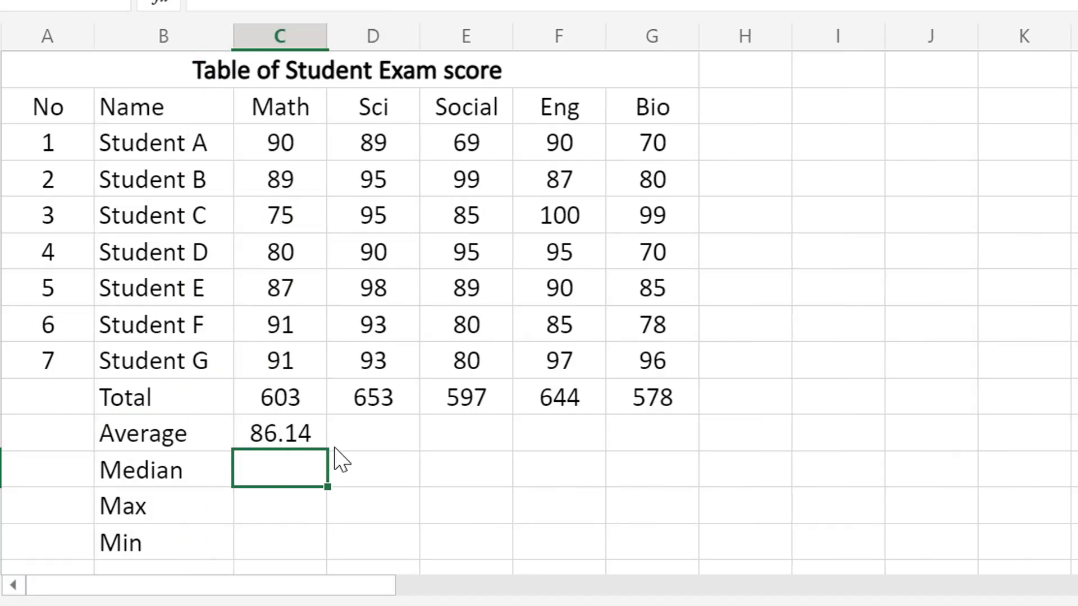
pyautogui.click(301, 435)
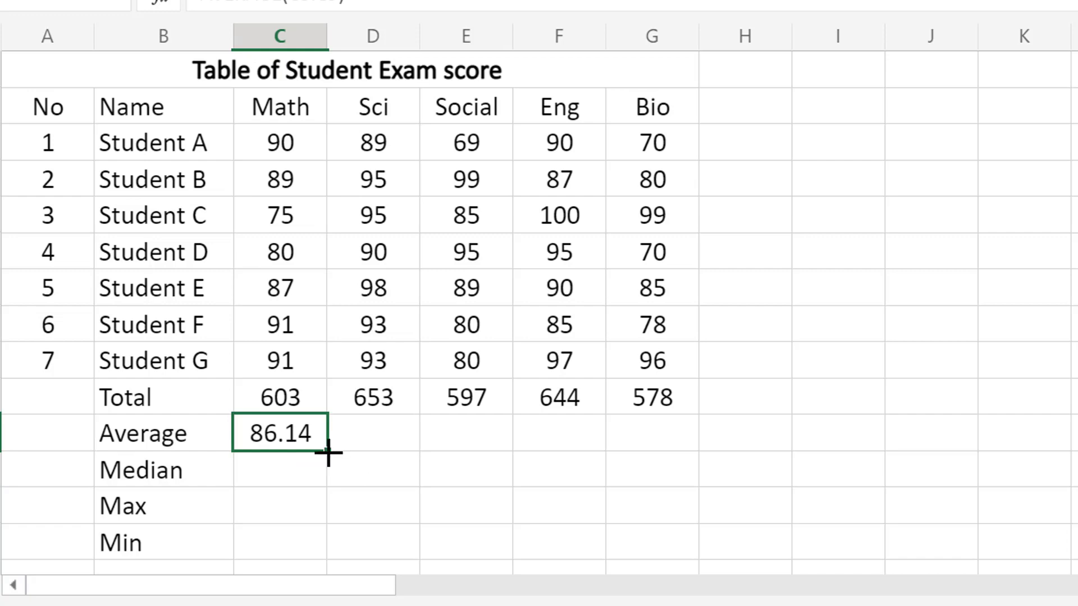
pyautogui.moveTo(330, 452); pyautogui.dragTo(644, 449)
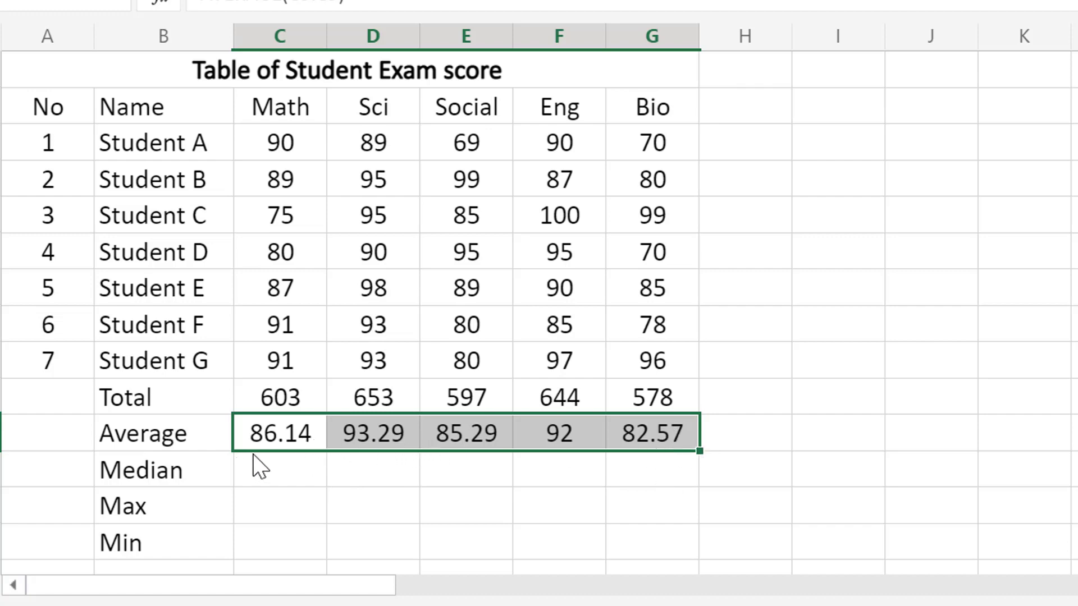
pyautogui.click(264, 474)
pyautogui.write('=')
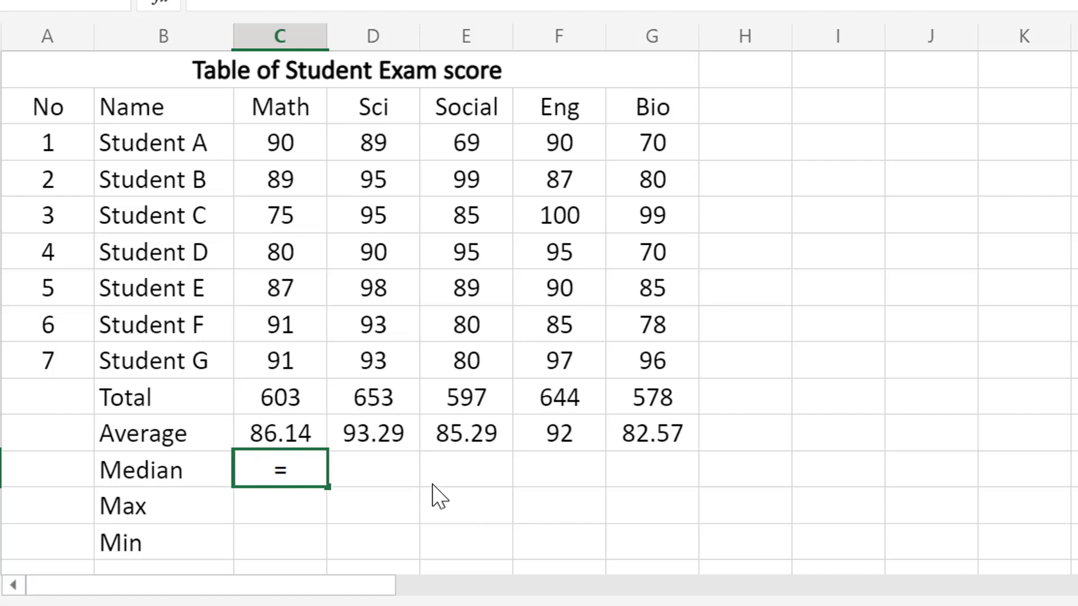
# Step: Enter =MEDIAN(C3:C9) under Math and fill it to Bio: 89, 93, 85, 90, 80
pyautogui.write('M')
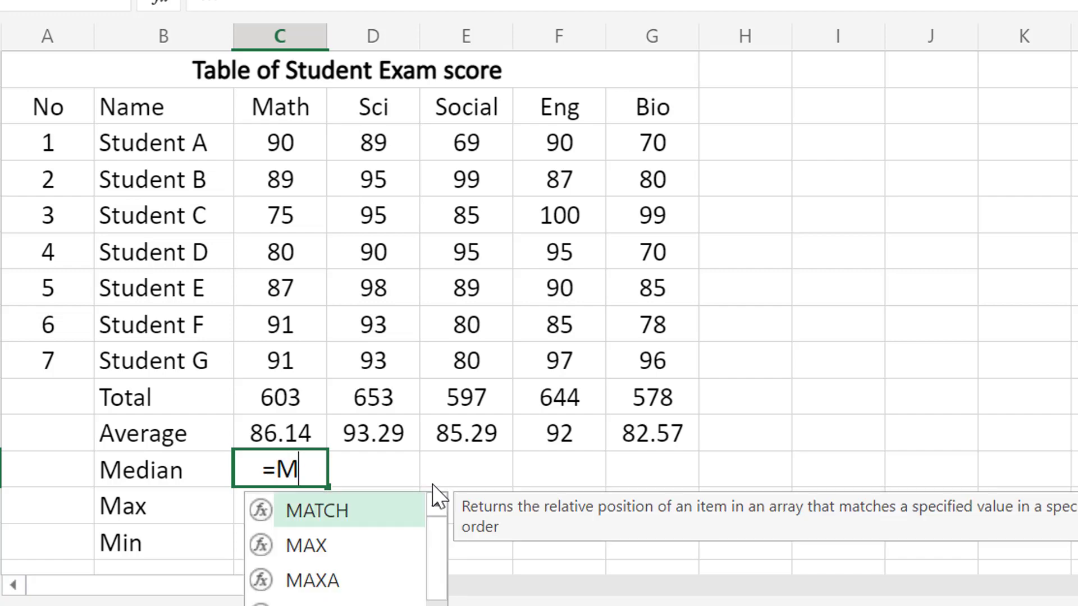
pyautogui.write('E')
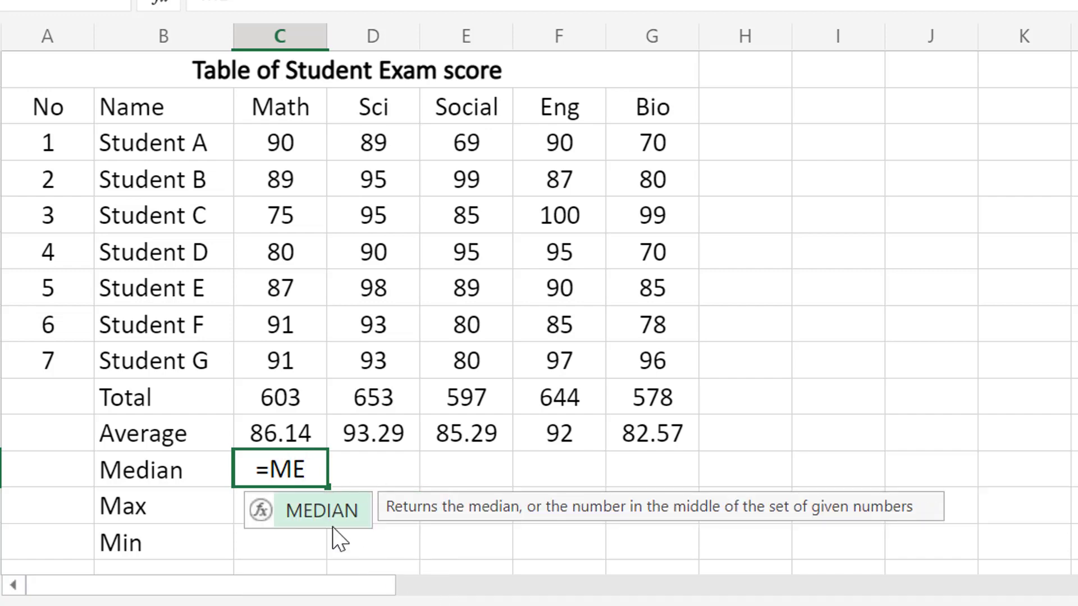
pyautogui.doubleClick(331, 512)
pyautogui.click(300, 147)
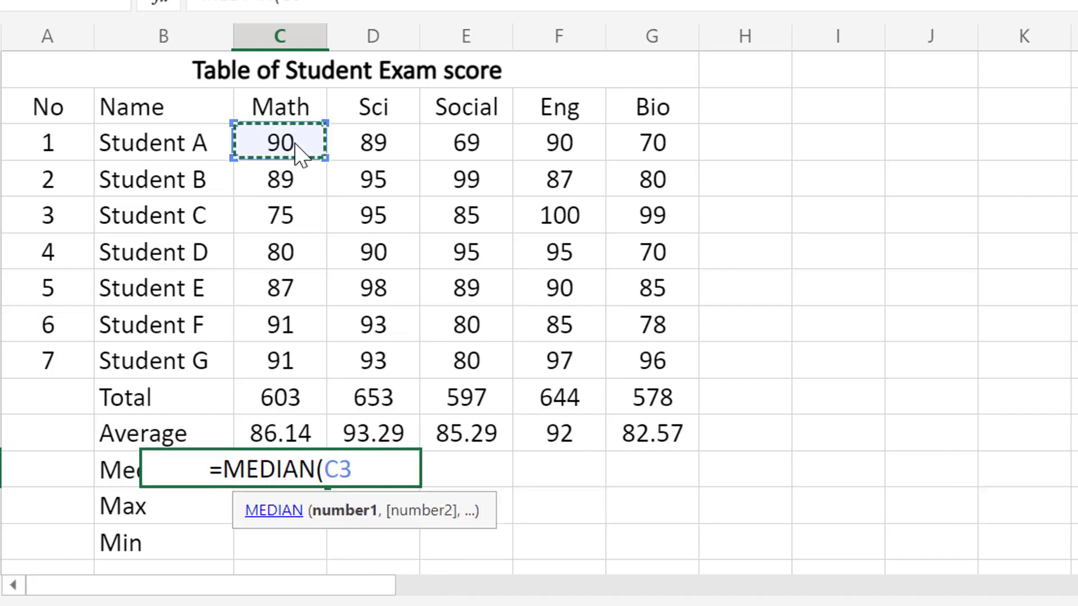
pyautogui.keyDown('shift'); pyautogui.click(296, 359); pyautogui.keyUp('shift')
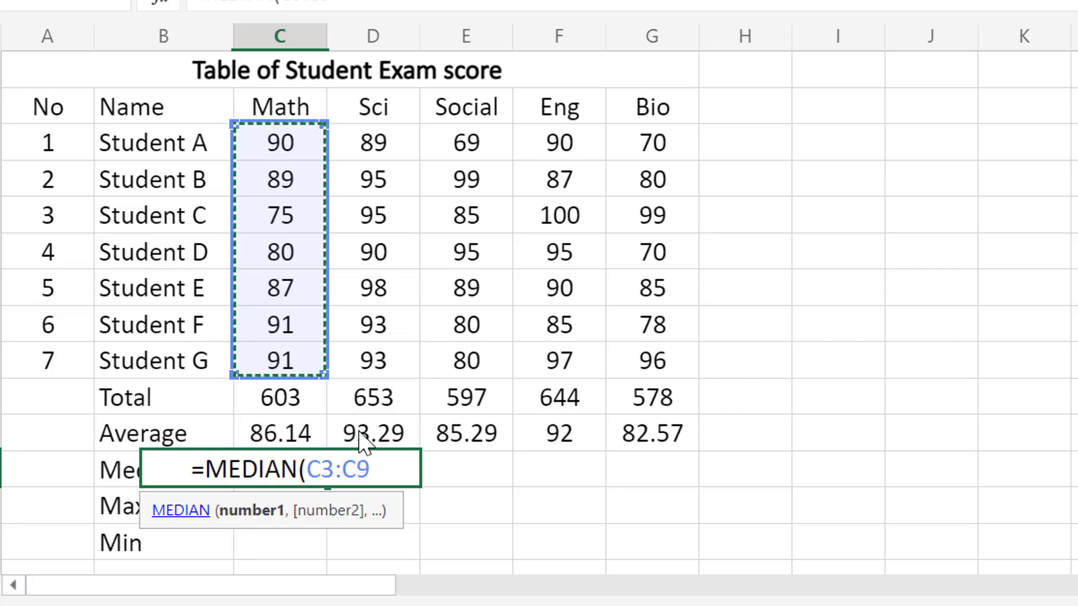
pyautogui.press('Return')
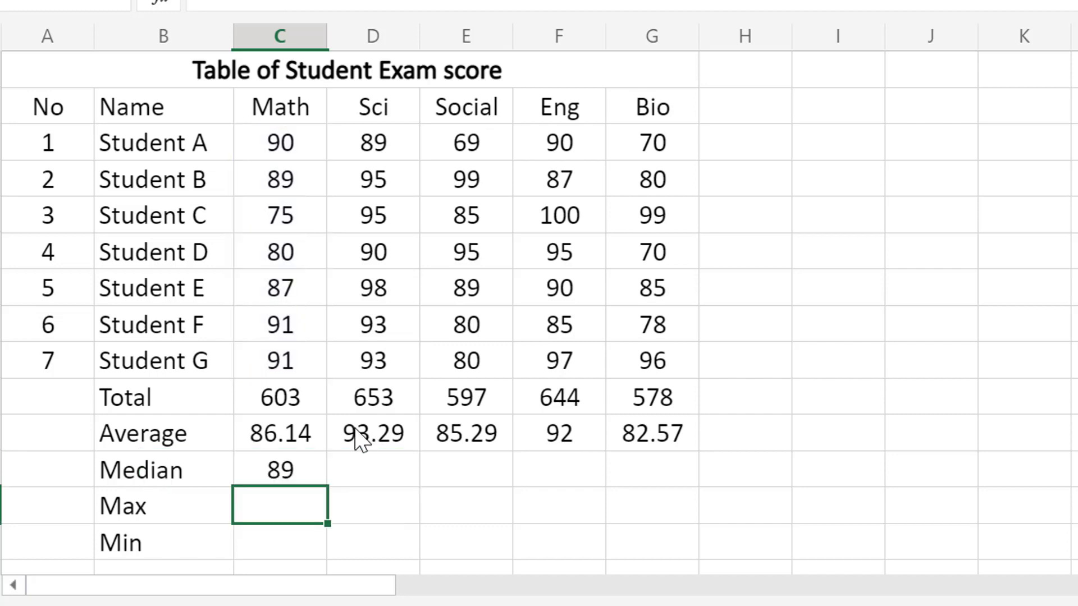
pyautogui.click(268, 466)
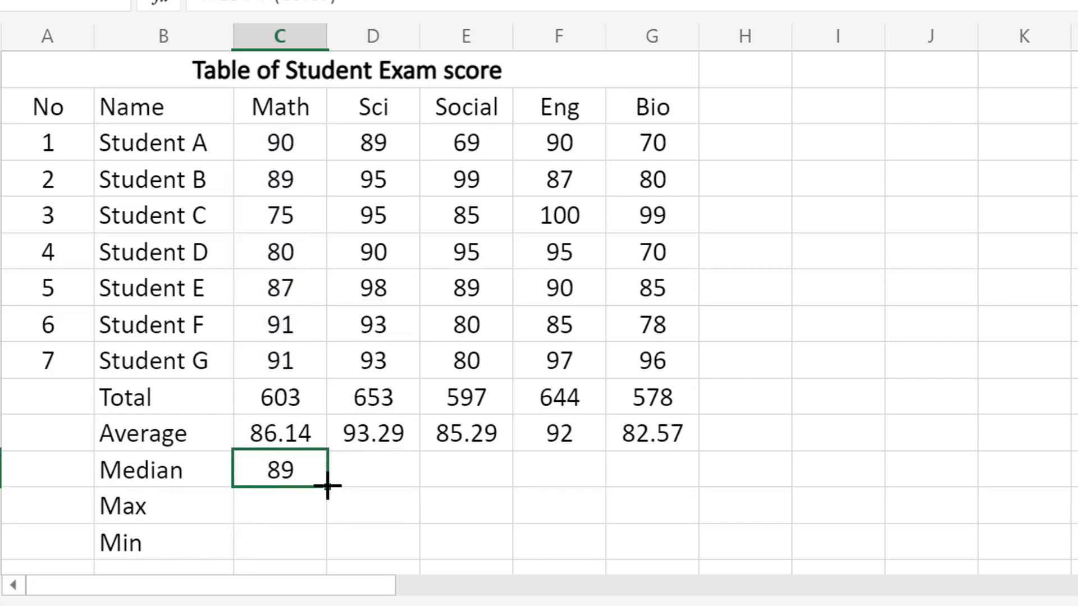
pyautogui.moveTo(327, 486); pyautogui.dragTo(668, 474)
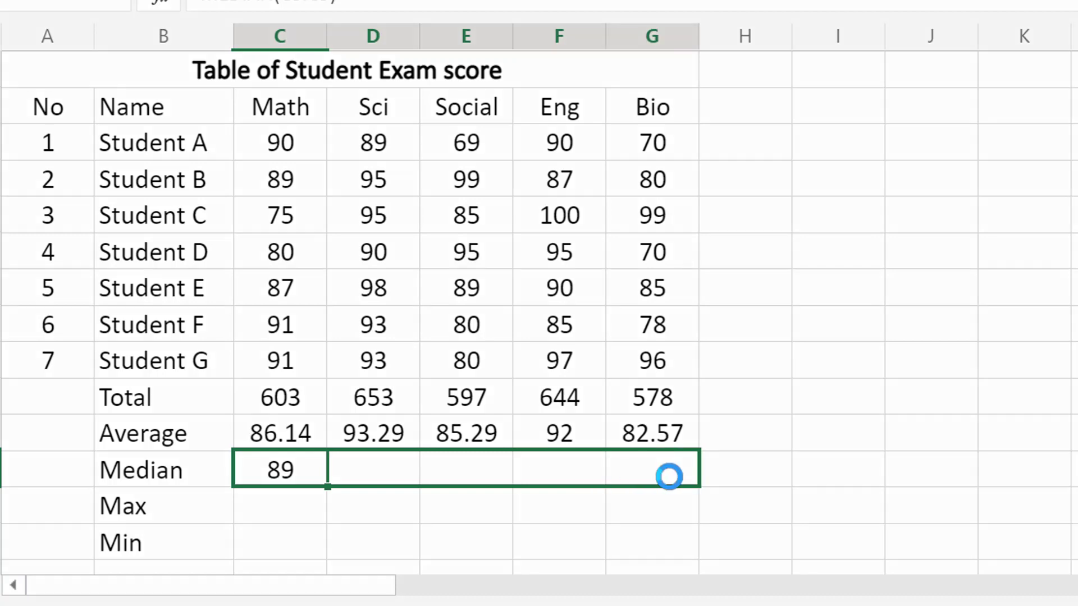
pyautogui.click(305, 512)
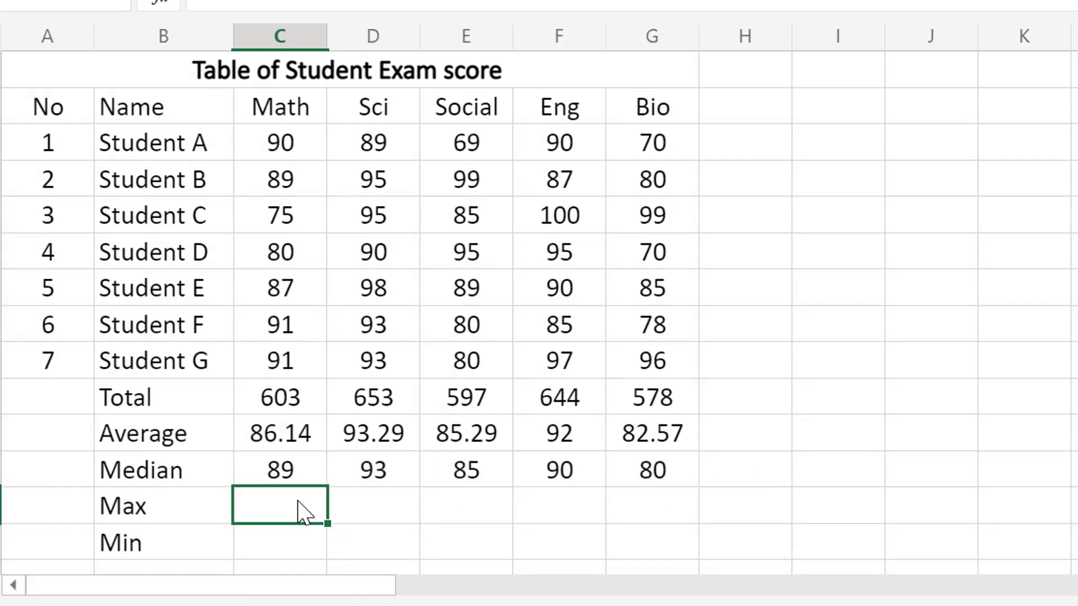
# Step: Enter =MAX(C3:C9) in the Math Max cell, giving 91
pyautogui.write('=')
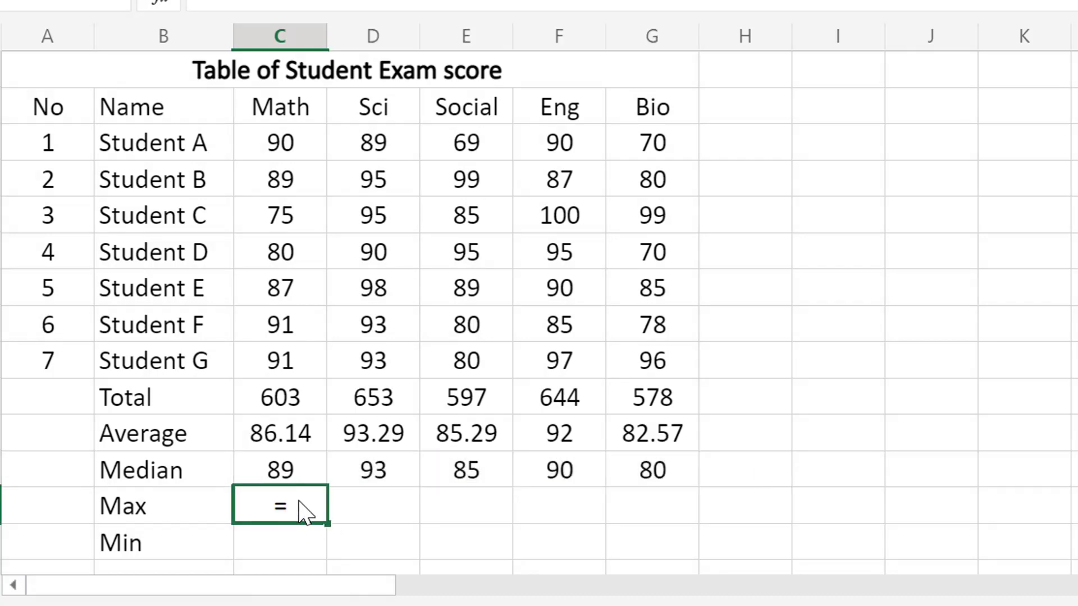
pyautogui.write('Ma')
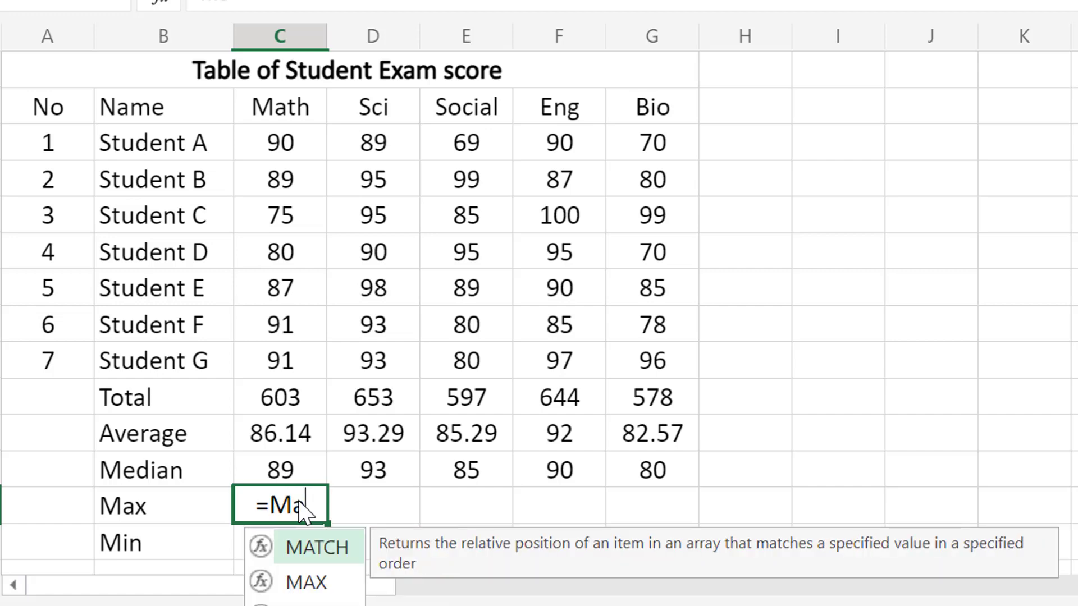
pyautogui.write('x')
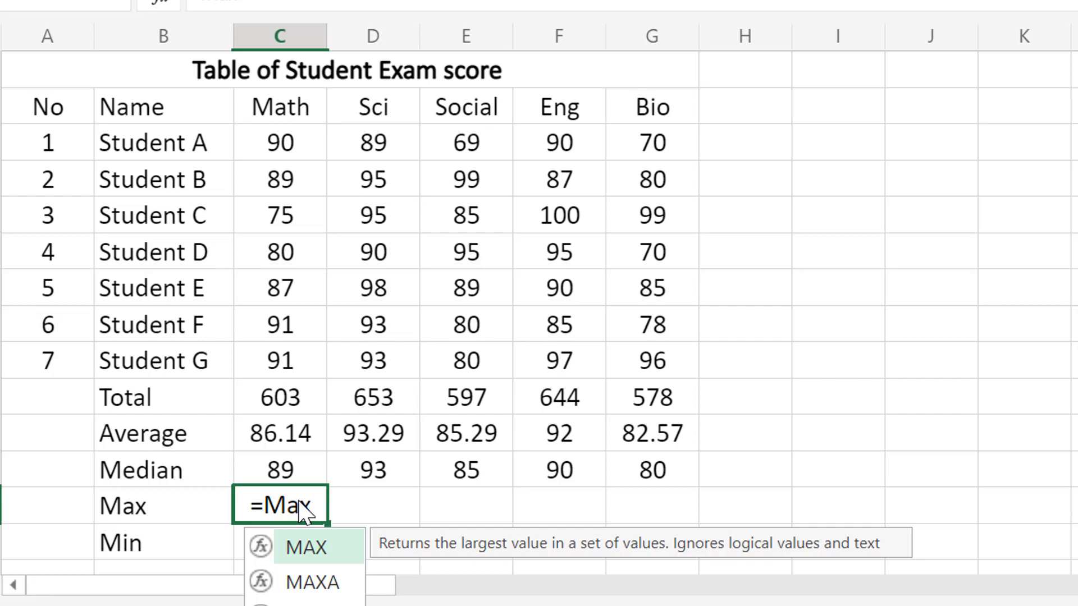
pyautogui.write('(')
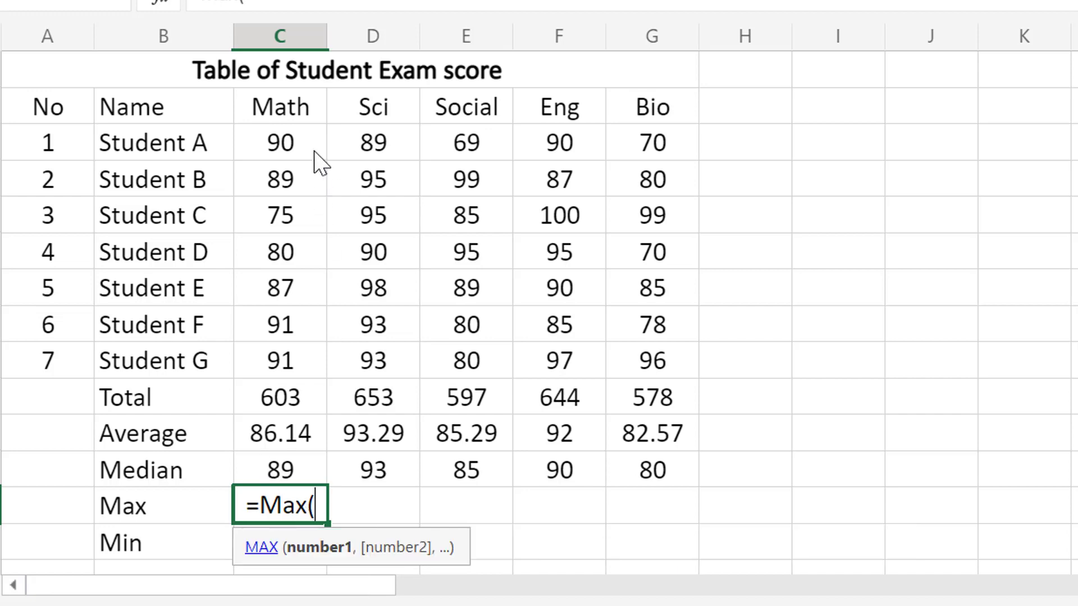
pyautogui.click(312, 149)
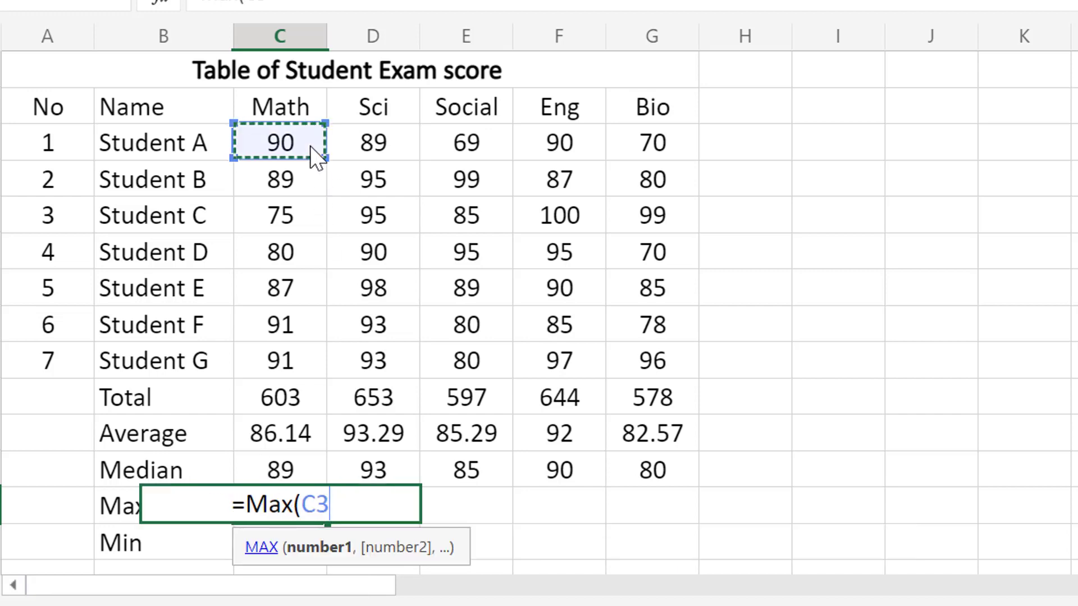
pyautogui.keyDown('shift'); pyautogui.click(307, 364); pyautogui.keyUp('shift')
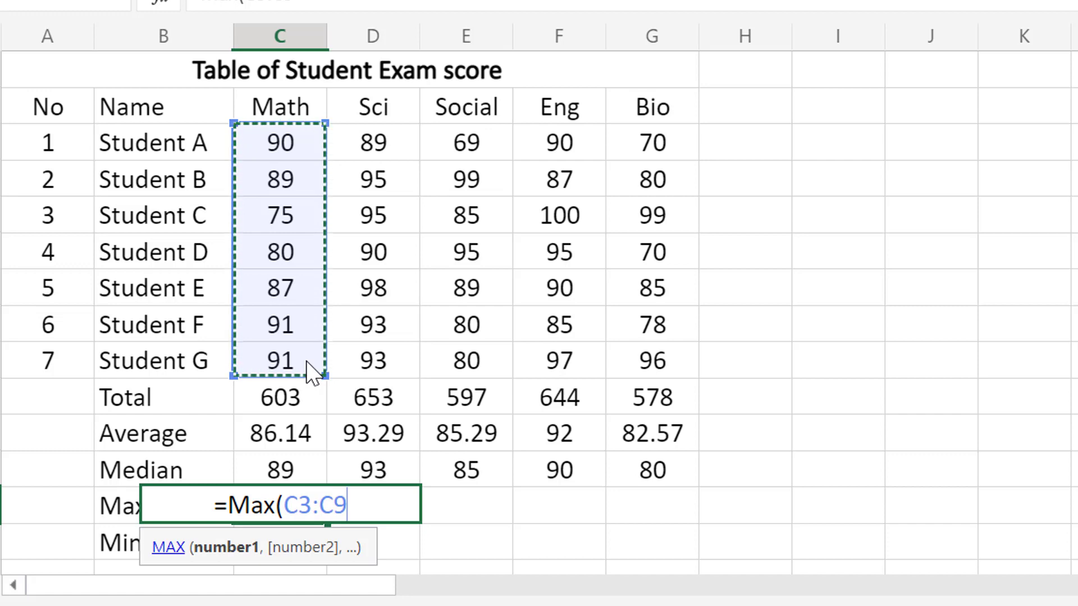
pyautogui.press('Return')
# Step: Fill the Max formula across Sci to Bio: 98, 99, 100 and 99
pyautogui.click(295, 511)
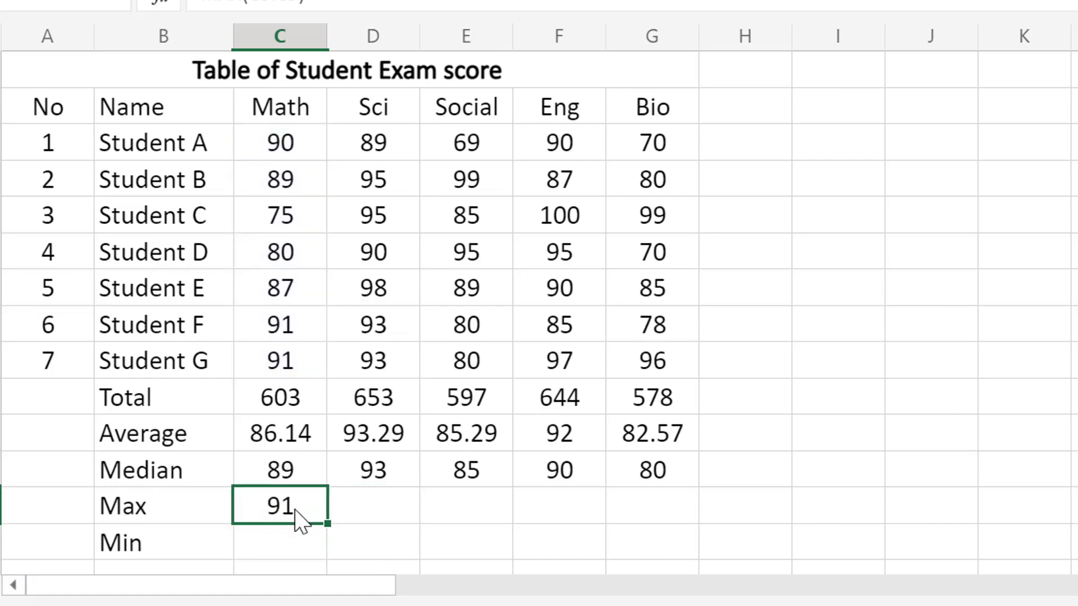
pyautogui.click(310, 361)
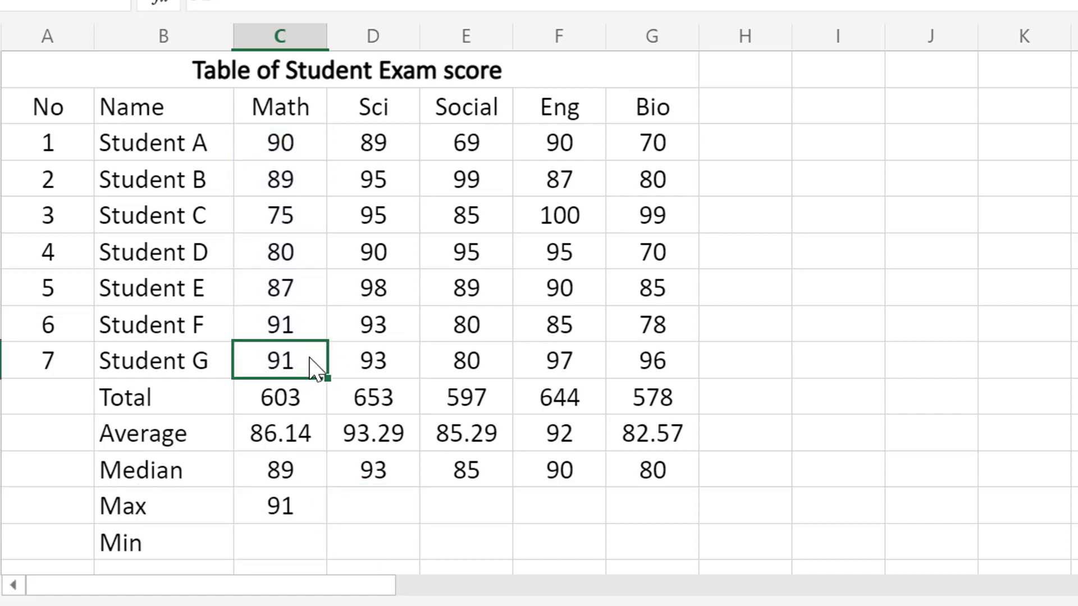
pyautogui.click(297, 500)
pyautogui.click(288, 361)
pyautogui.click(319, 518)
pyautogui.moveTo(326, 525); pyautogui.dragTo(636, 517)
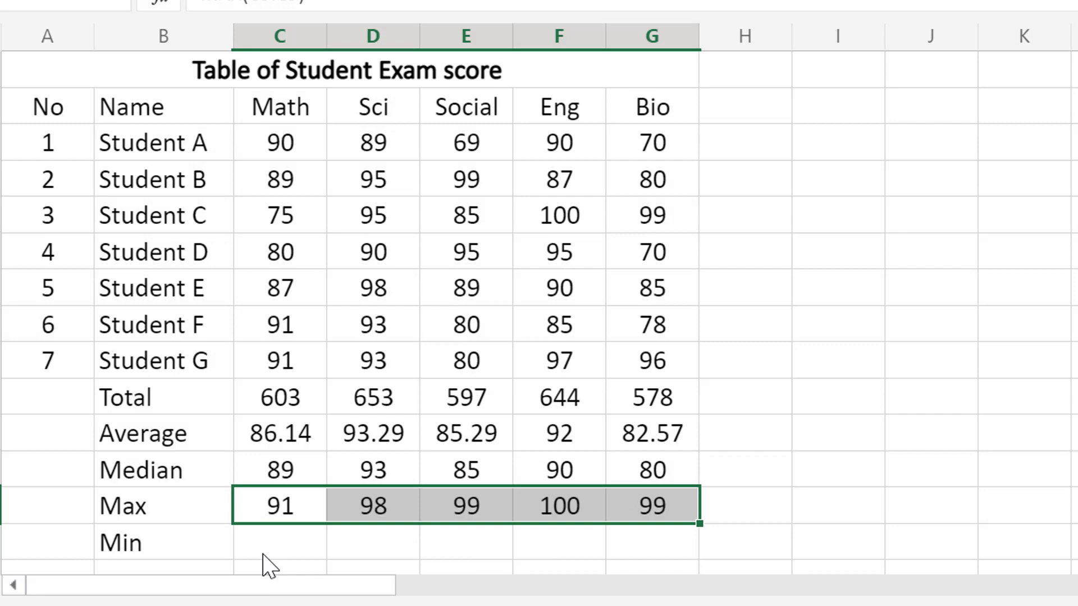
pyautogui.click(277, 558)
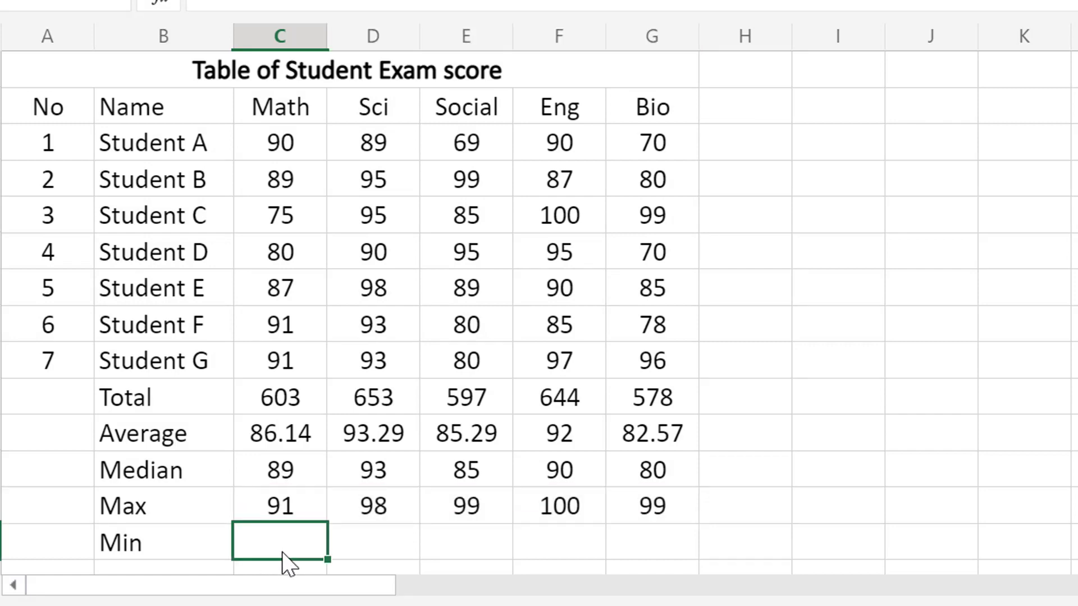
# Step: Enter =MIN(C3:C9) in the Math Min cell via autocomplete, giving 75
pyautogui.write('=M')
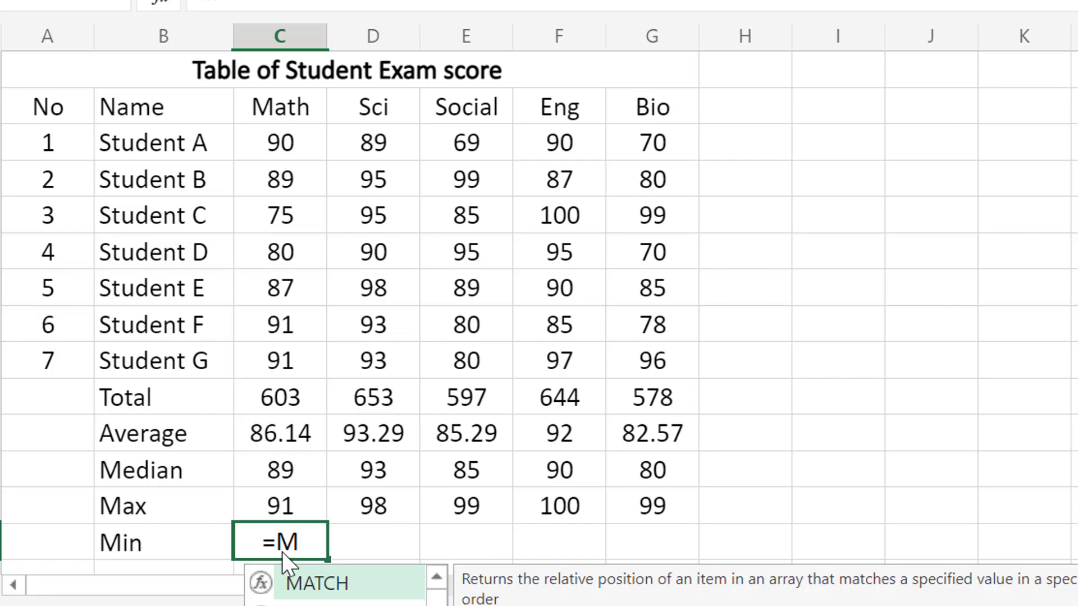
pyautogui.write('i')
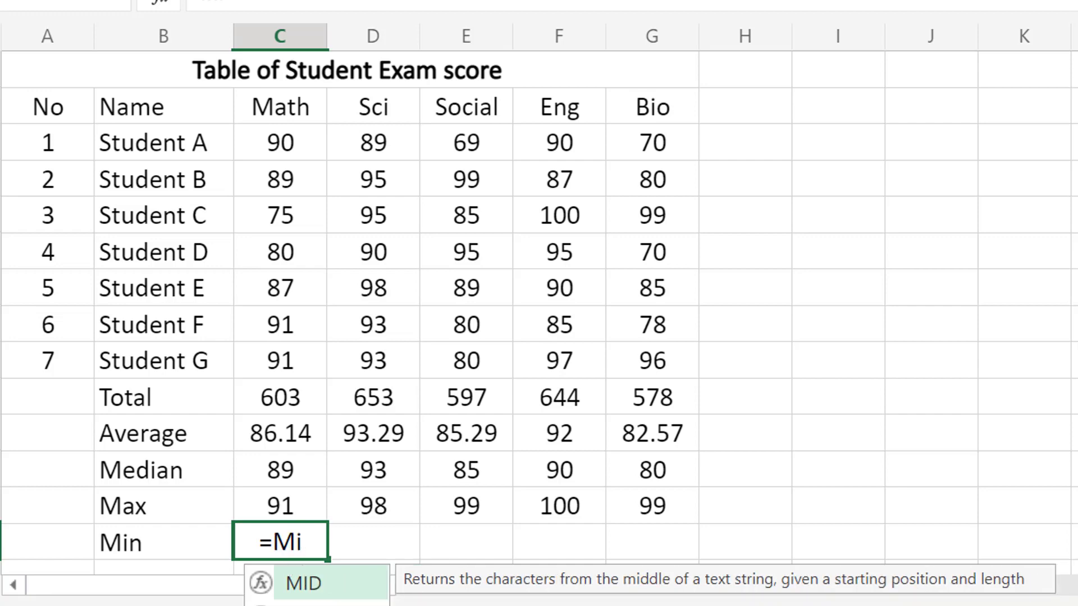
pyautogui.press('Down')
pyautogui.press('Tab')
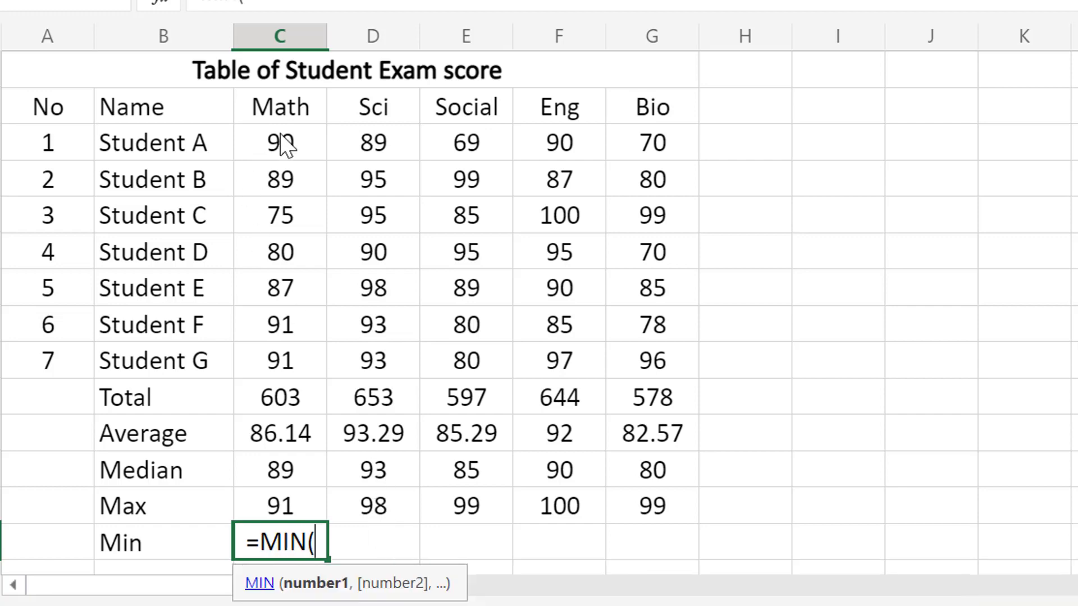
pyautogui.click(286, 145)
pyautogui.keyDown('shift'); pyautogui.click(292, 366); pyautogui.keyUp('shift')
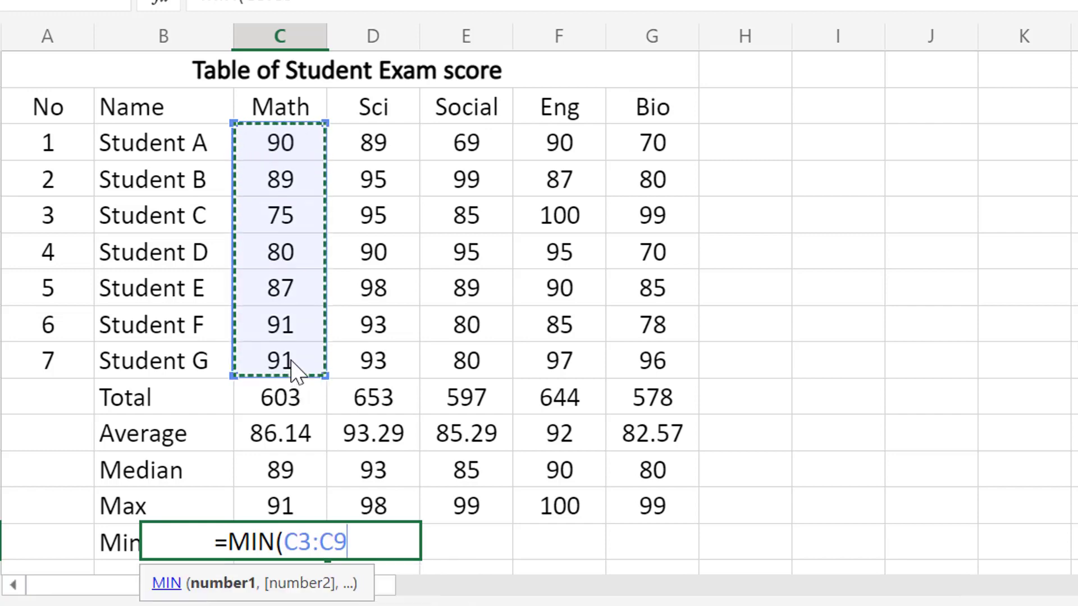
pyautogui.press('Return')
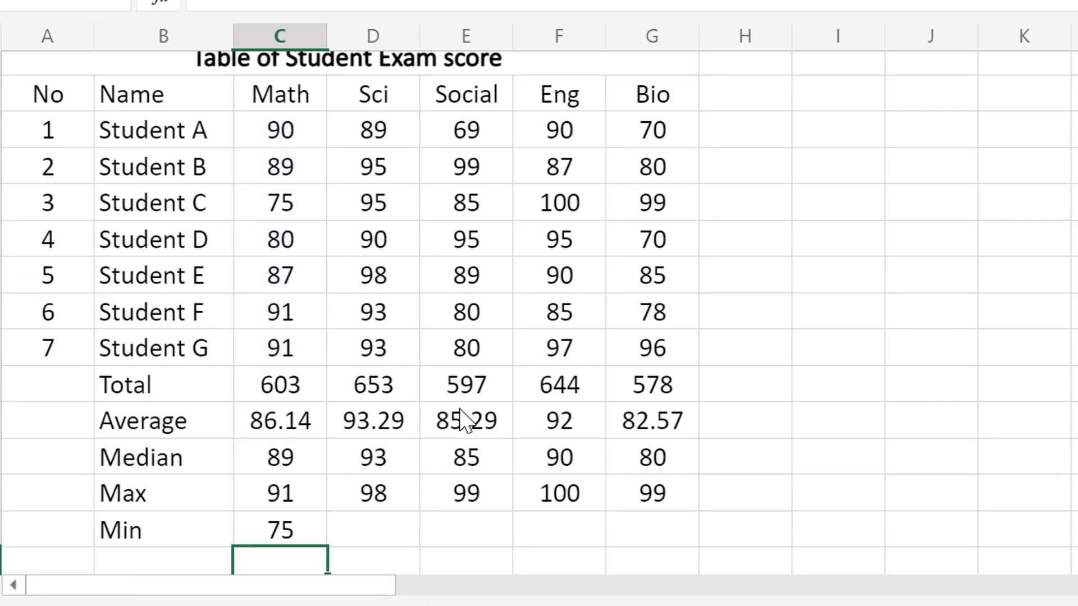
# Step: Fill the Min formula across Sci to Bio: 89, 69, 85 and 70
pyautogui.click(315, 535)
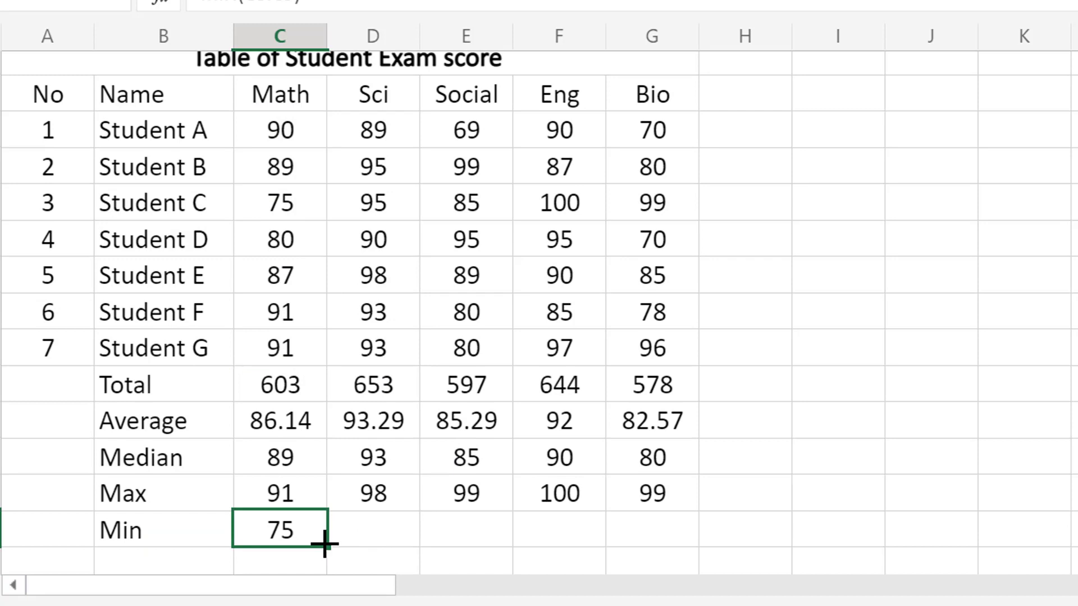
pyautogui.moveTo(324, 543); pyautogui.dragTo(645, 532)
pyautogui.click(1002, 432)
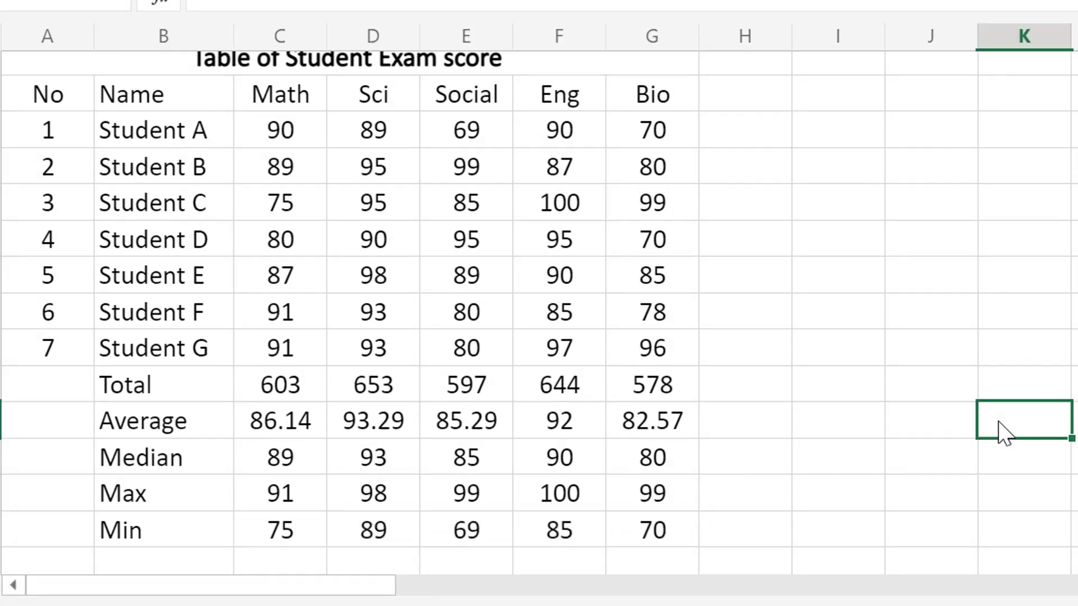
pyautogui.scroll(1, 989, 430)
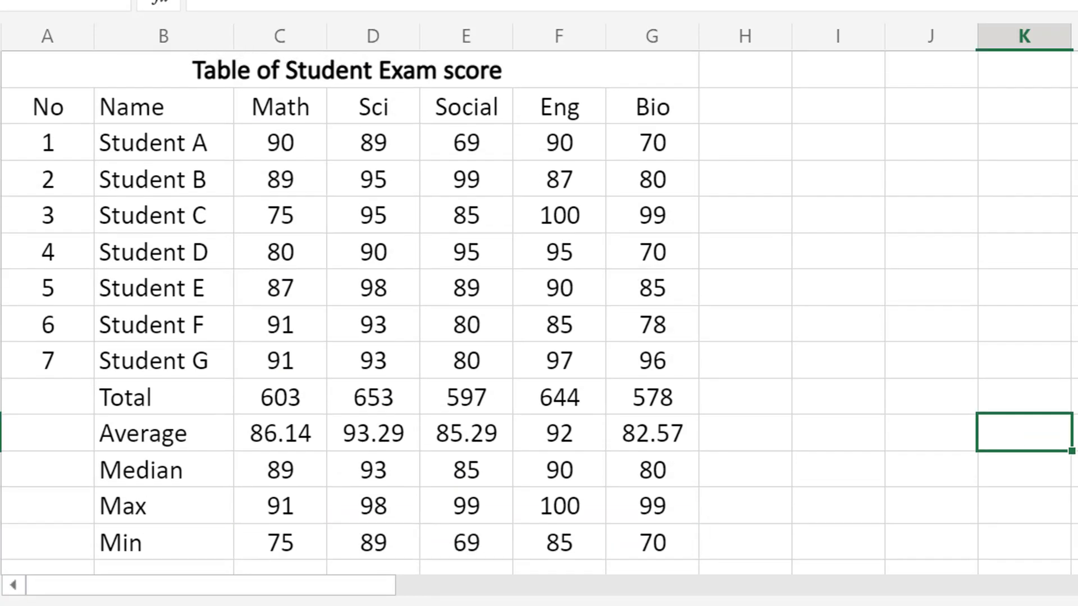